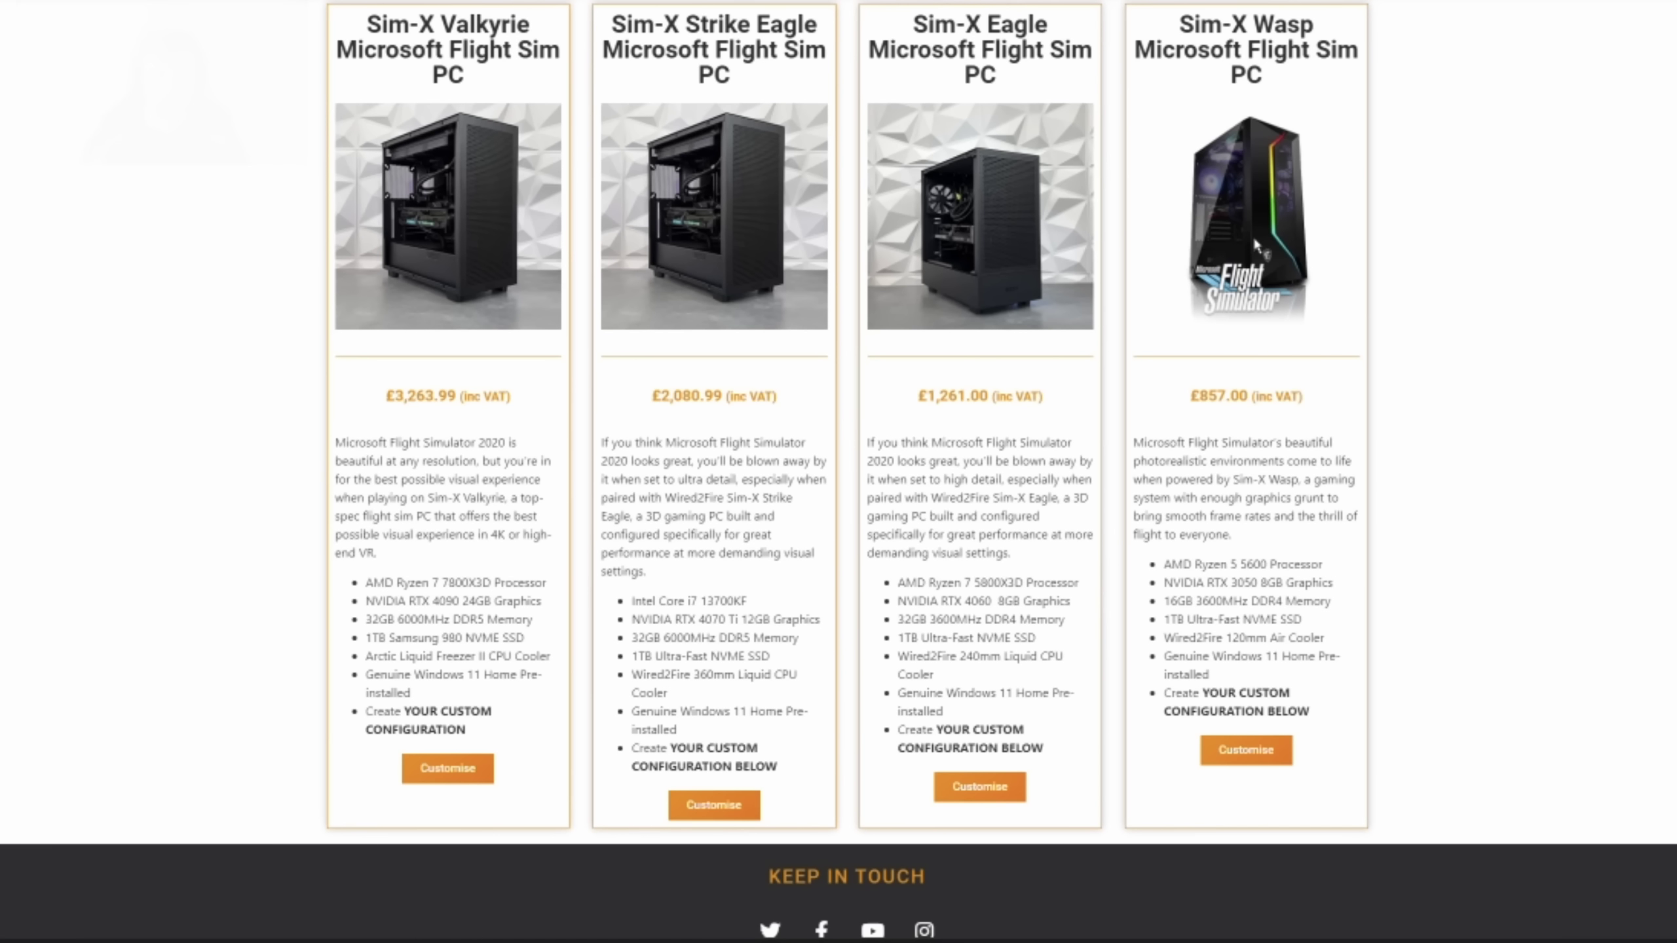
Start customising the Sim-X Strike Eagle and review its £2,080.99 component selections.
left_click(714, 819)
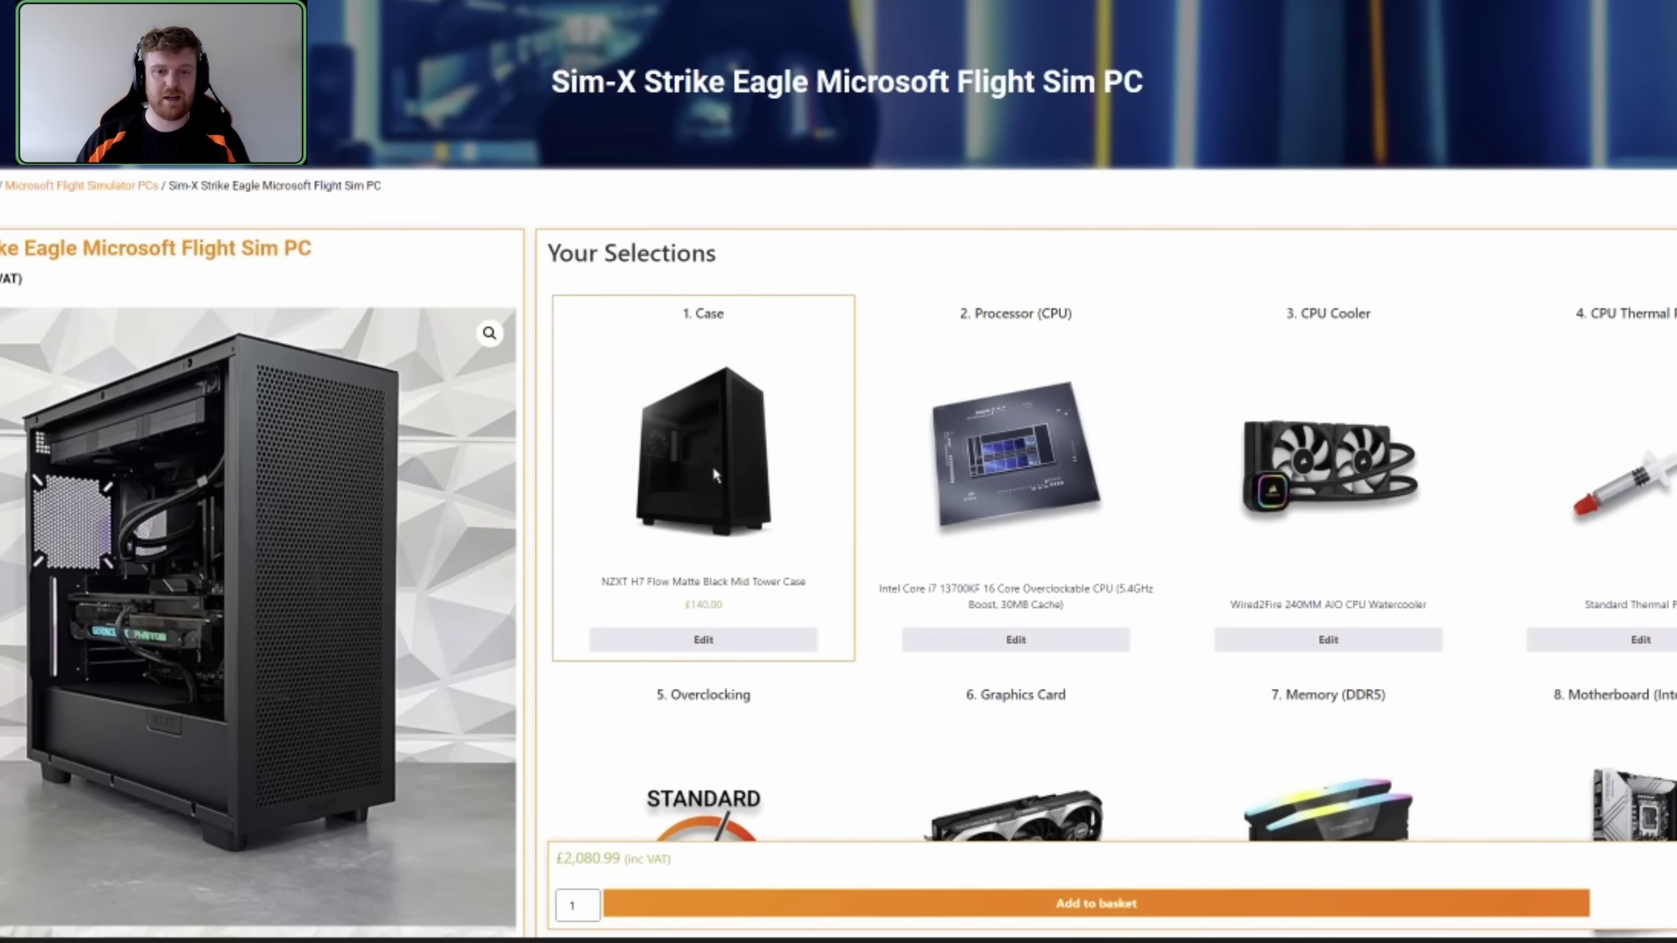
scroll(714, 397, "down", 2)
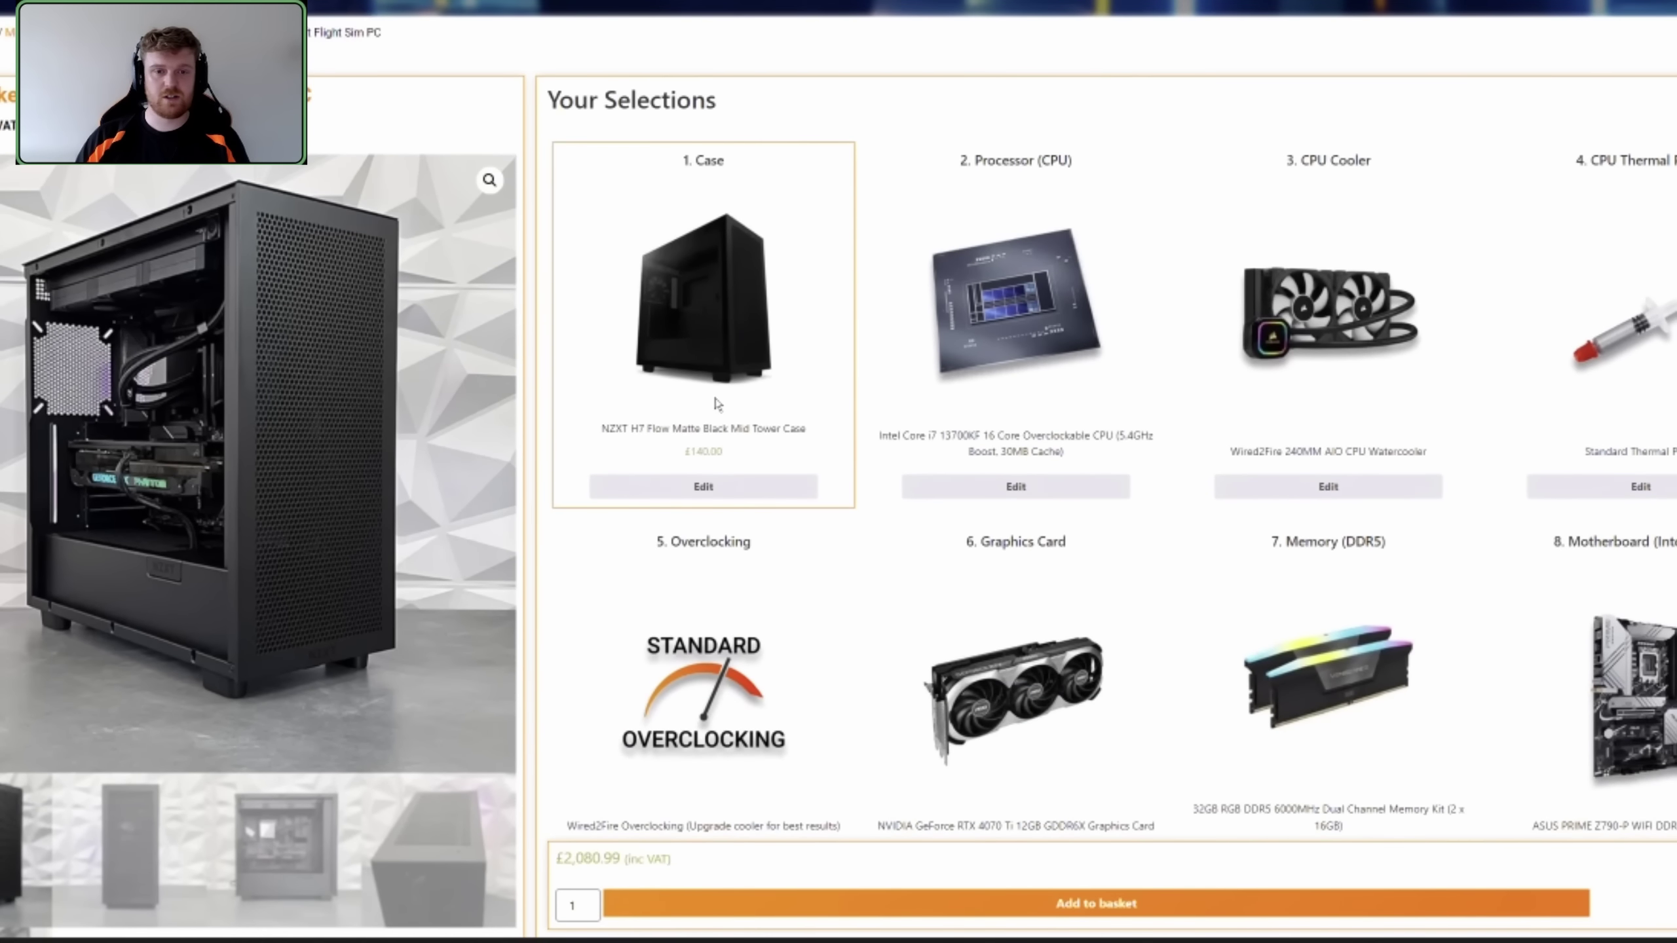
scroll(718, 404, "down", 1)
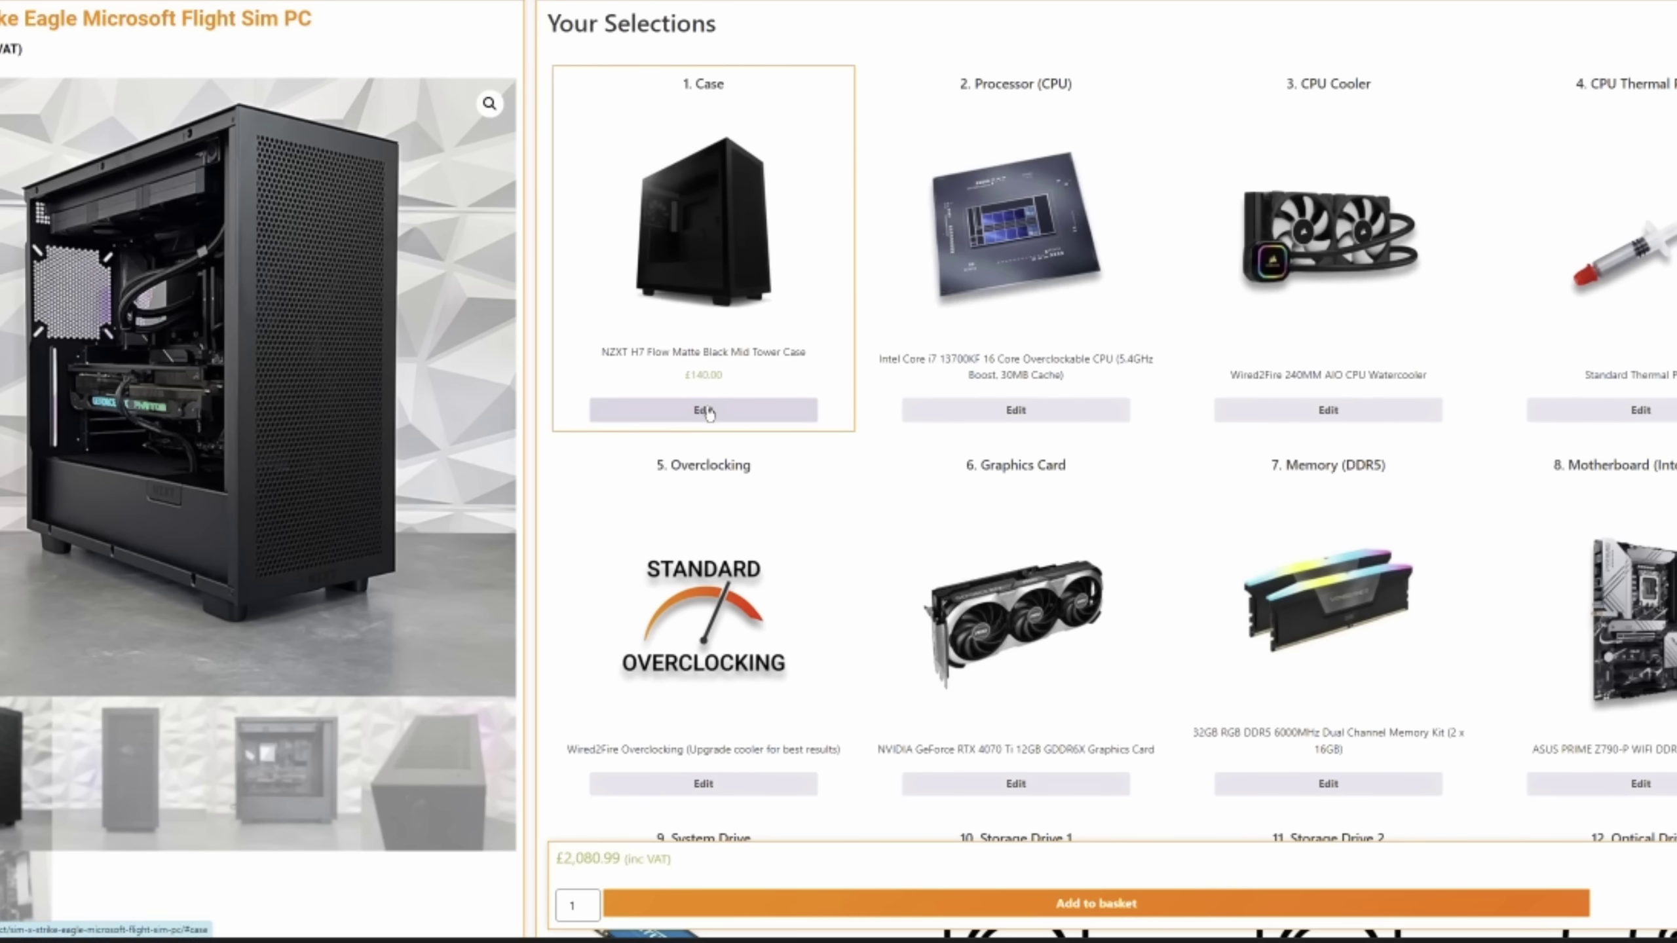
Show the alternative case options, priced relative to the current NZXT H7 Flow.
left_click(706, 411)
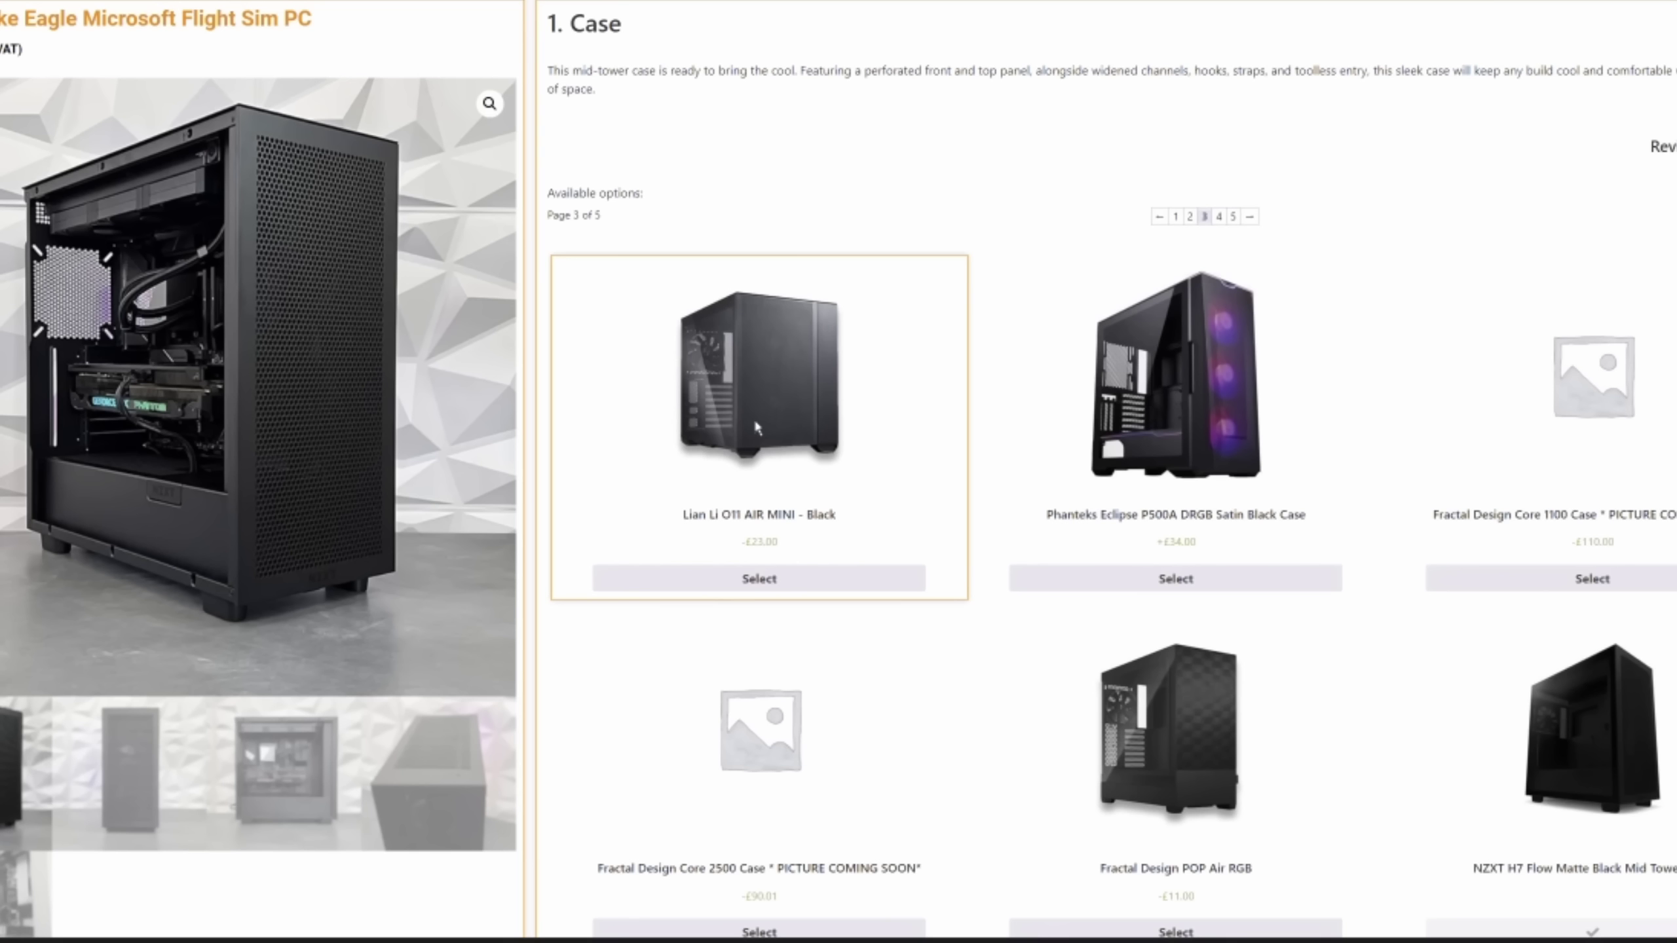
scroll(1056, 429, "down", 2)
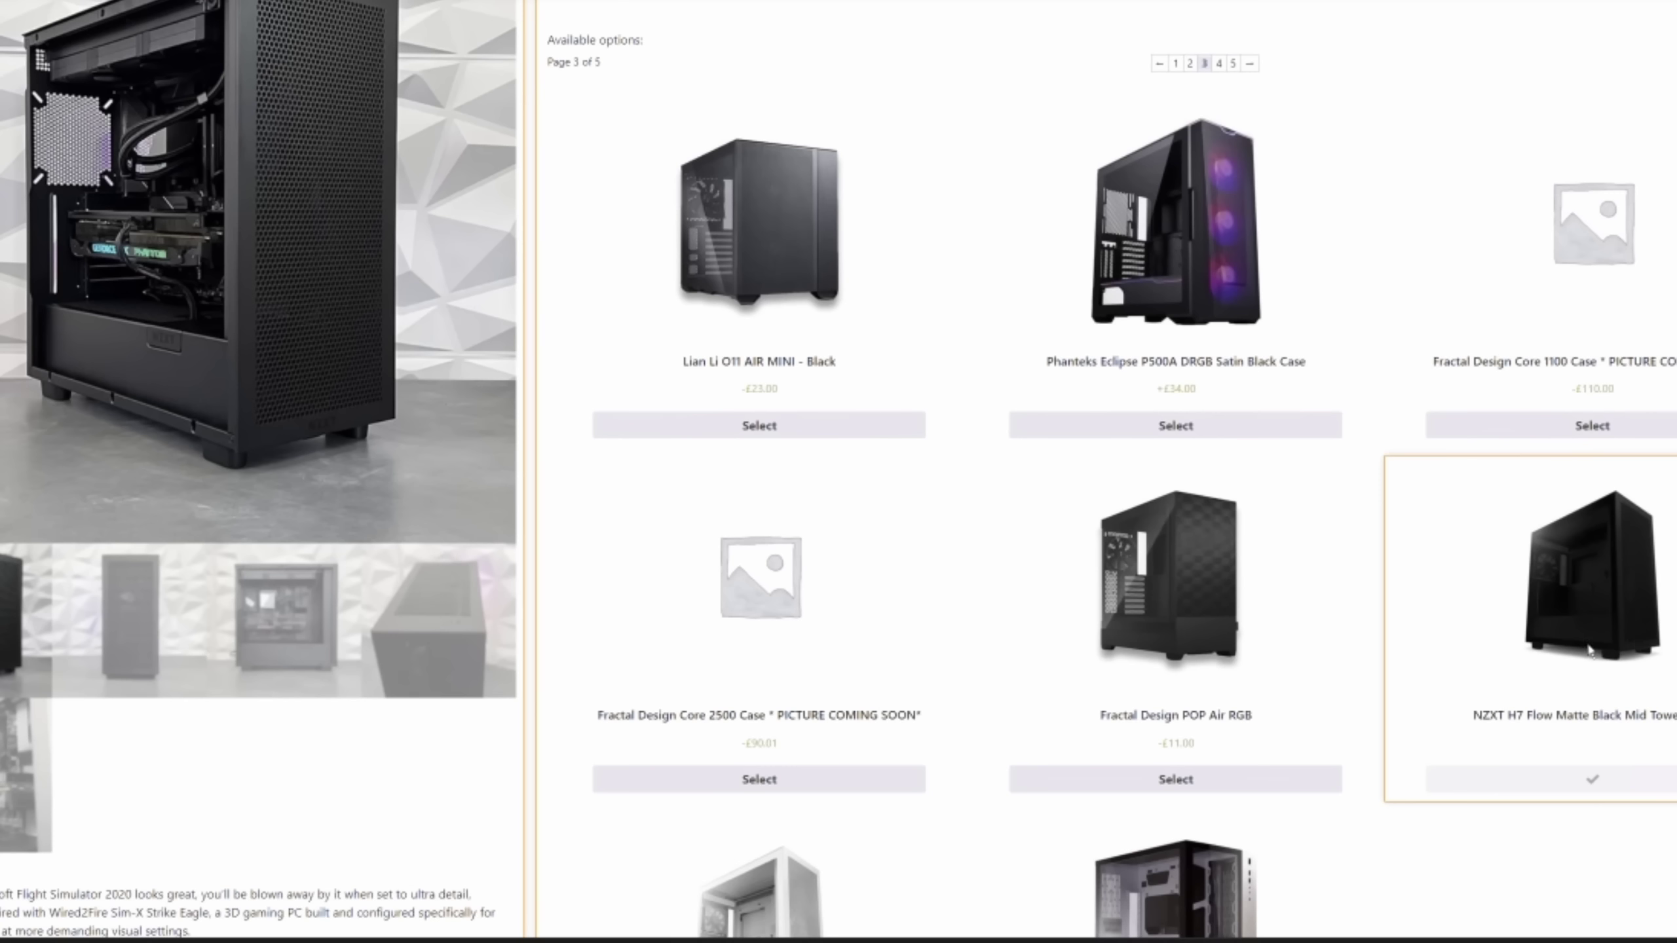
scroll(1582, 677, "up", 3)
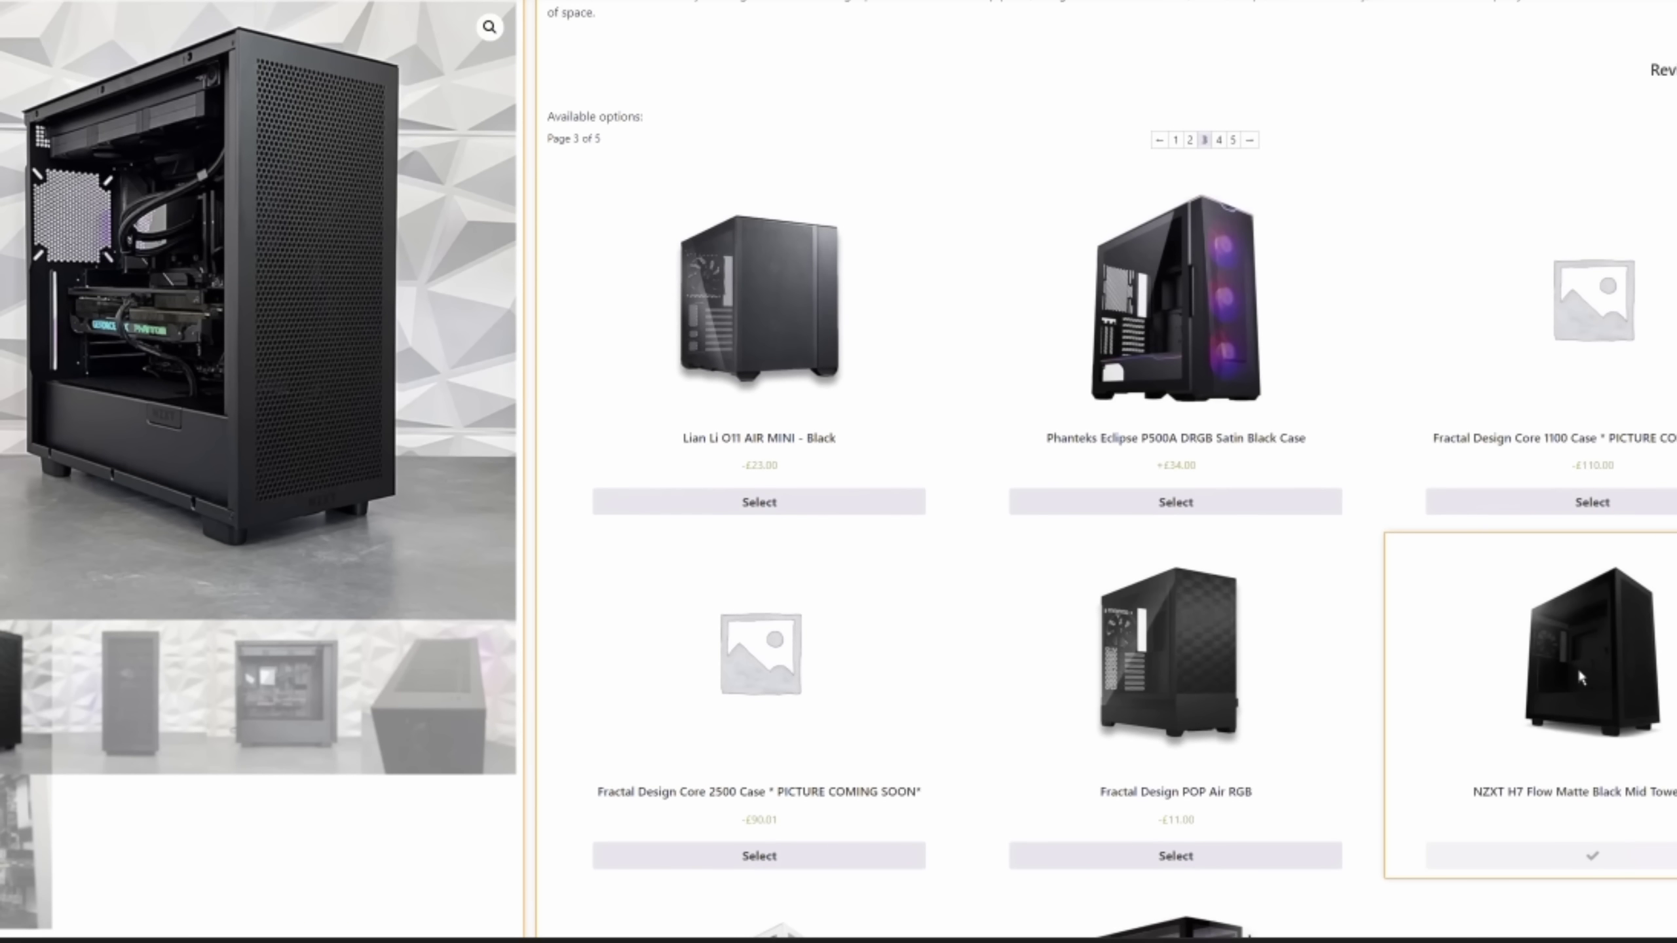
scroll(1578, 674, "down", 3)
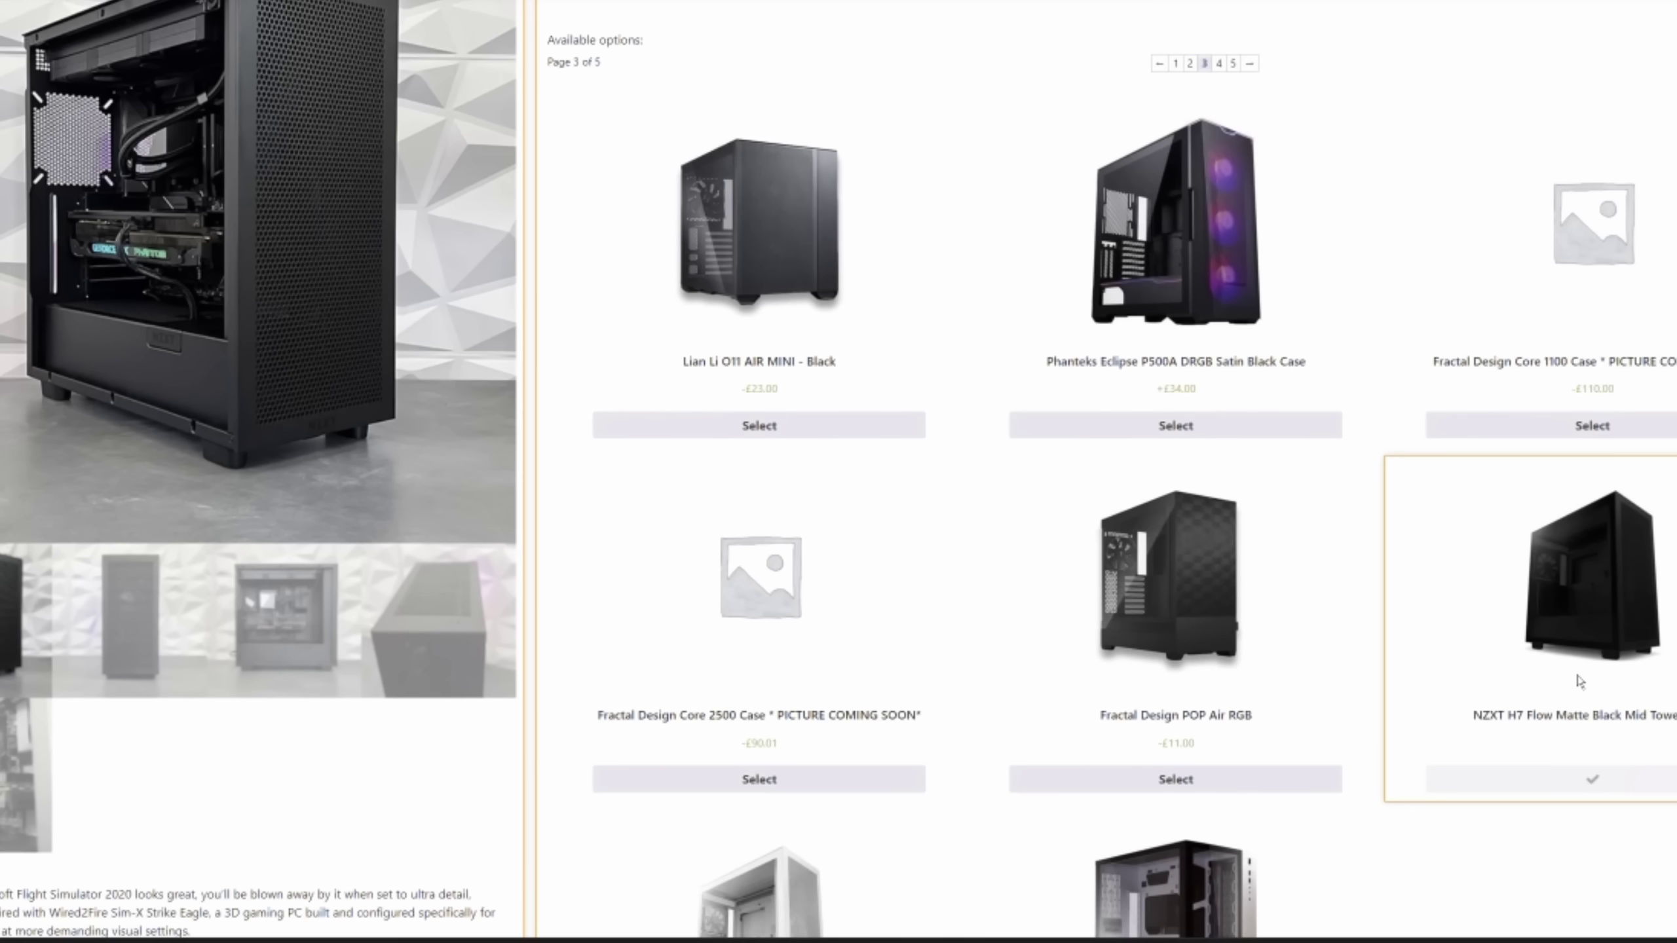
Page through the case options, first page, then last, then back to page 3 of 5.
left_click(1178, 64)
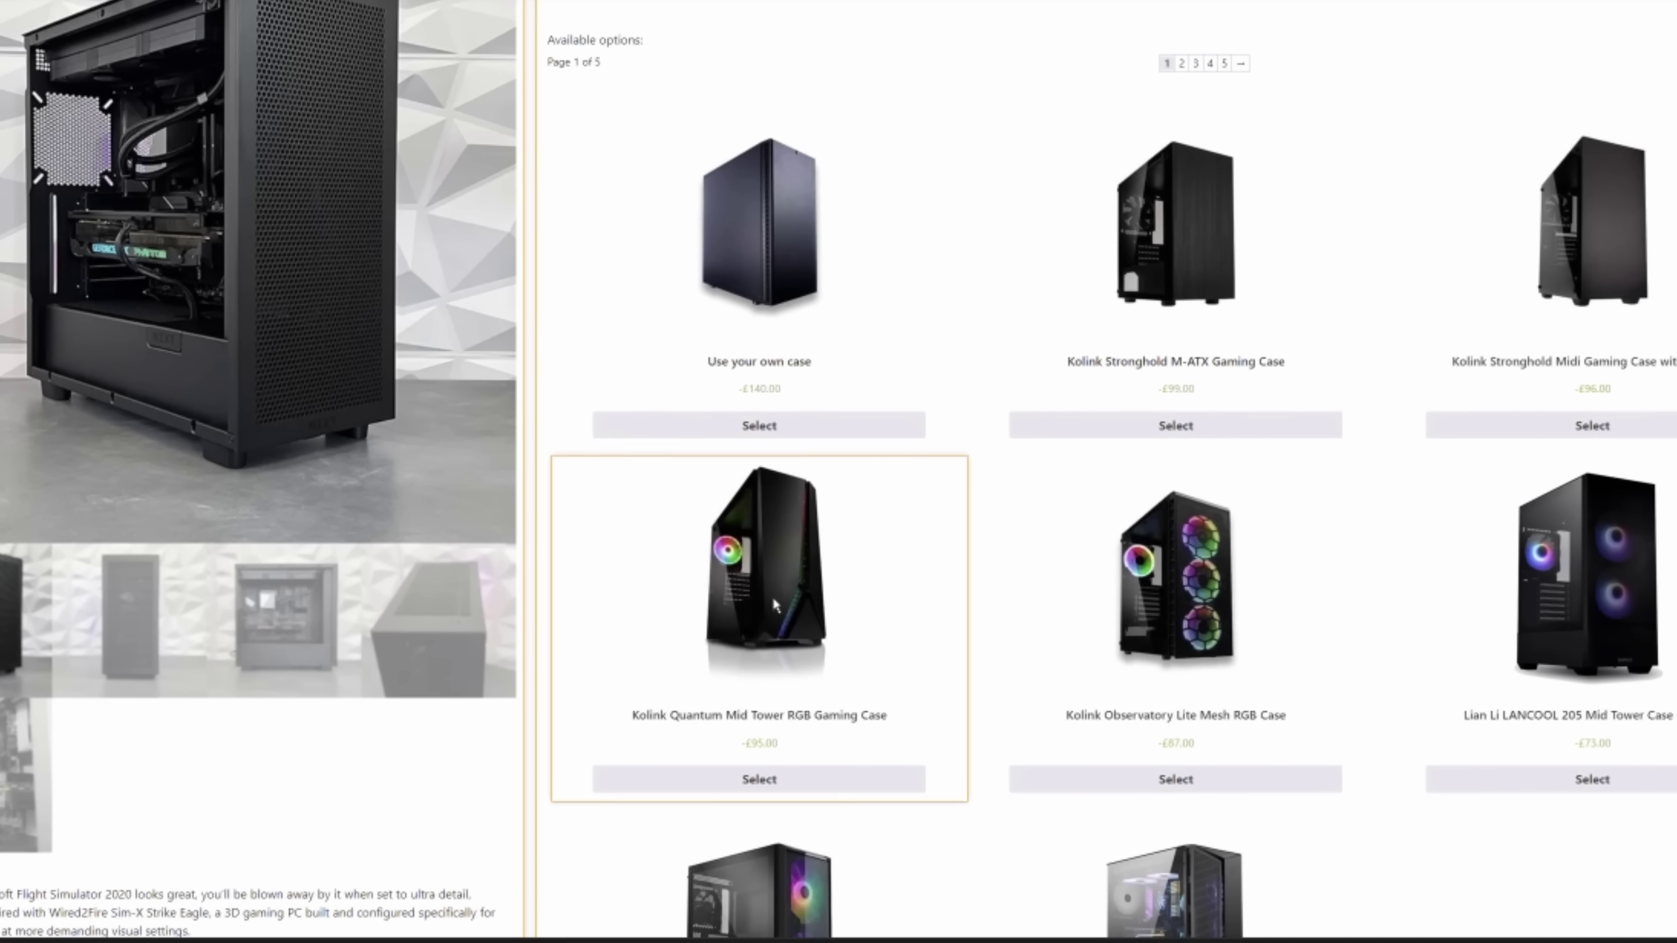
scroll(759, 601, "down", 1)
scroll(1249, 545, "up", 2)
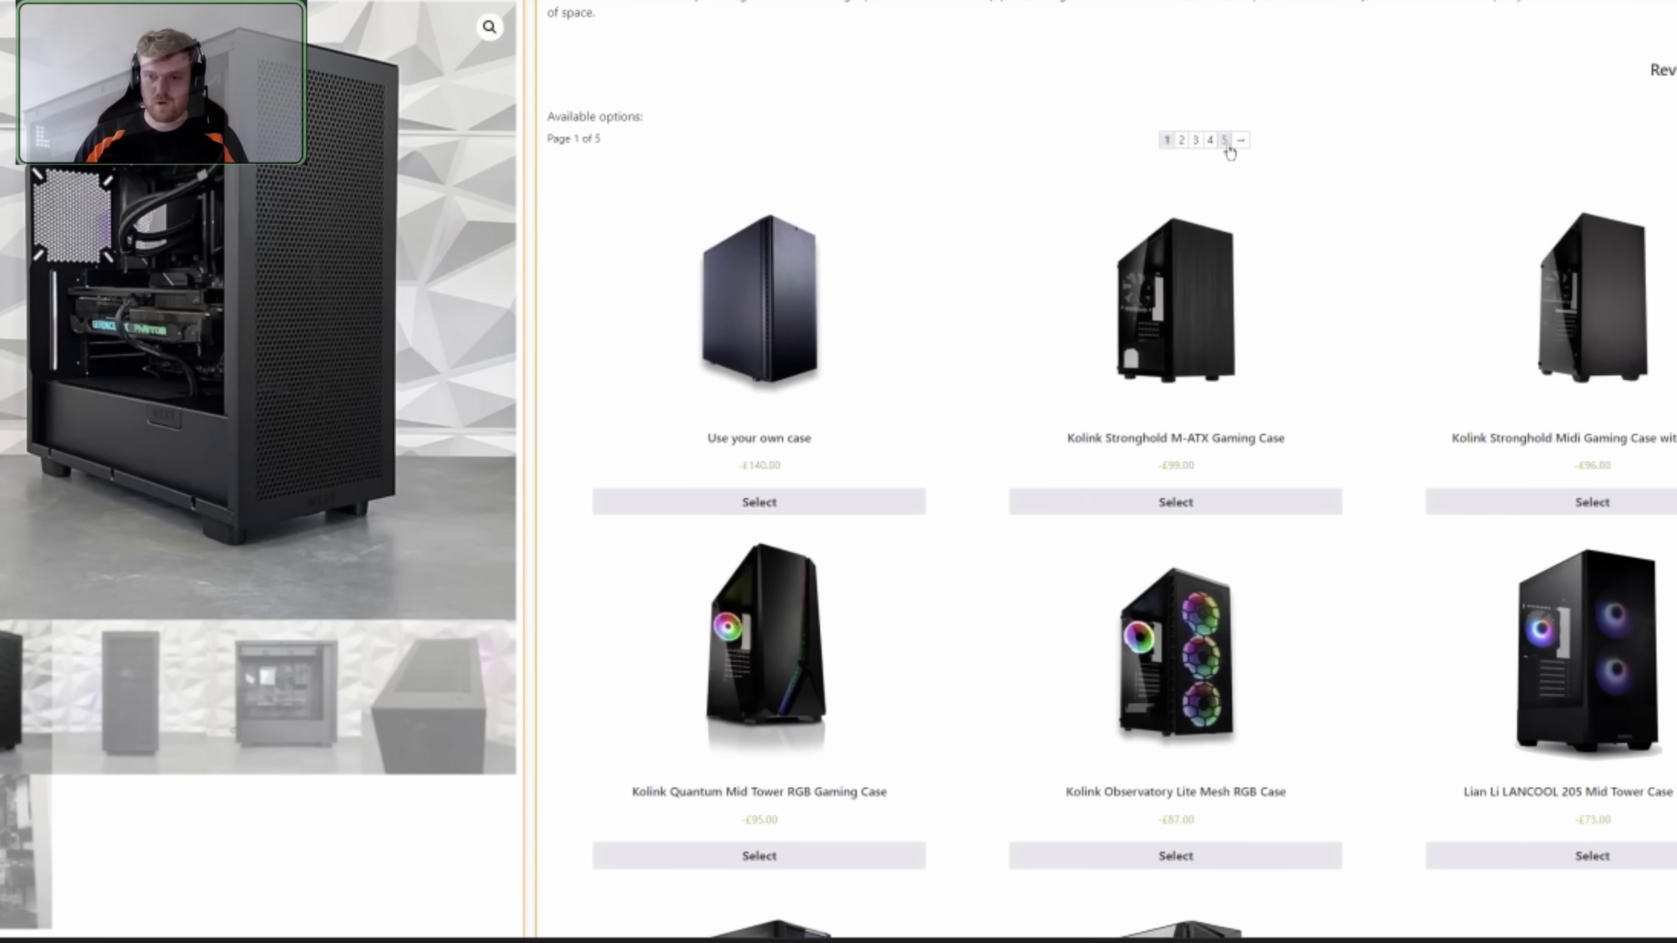
left_click(1227, 140)
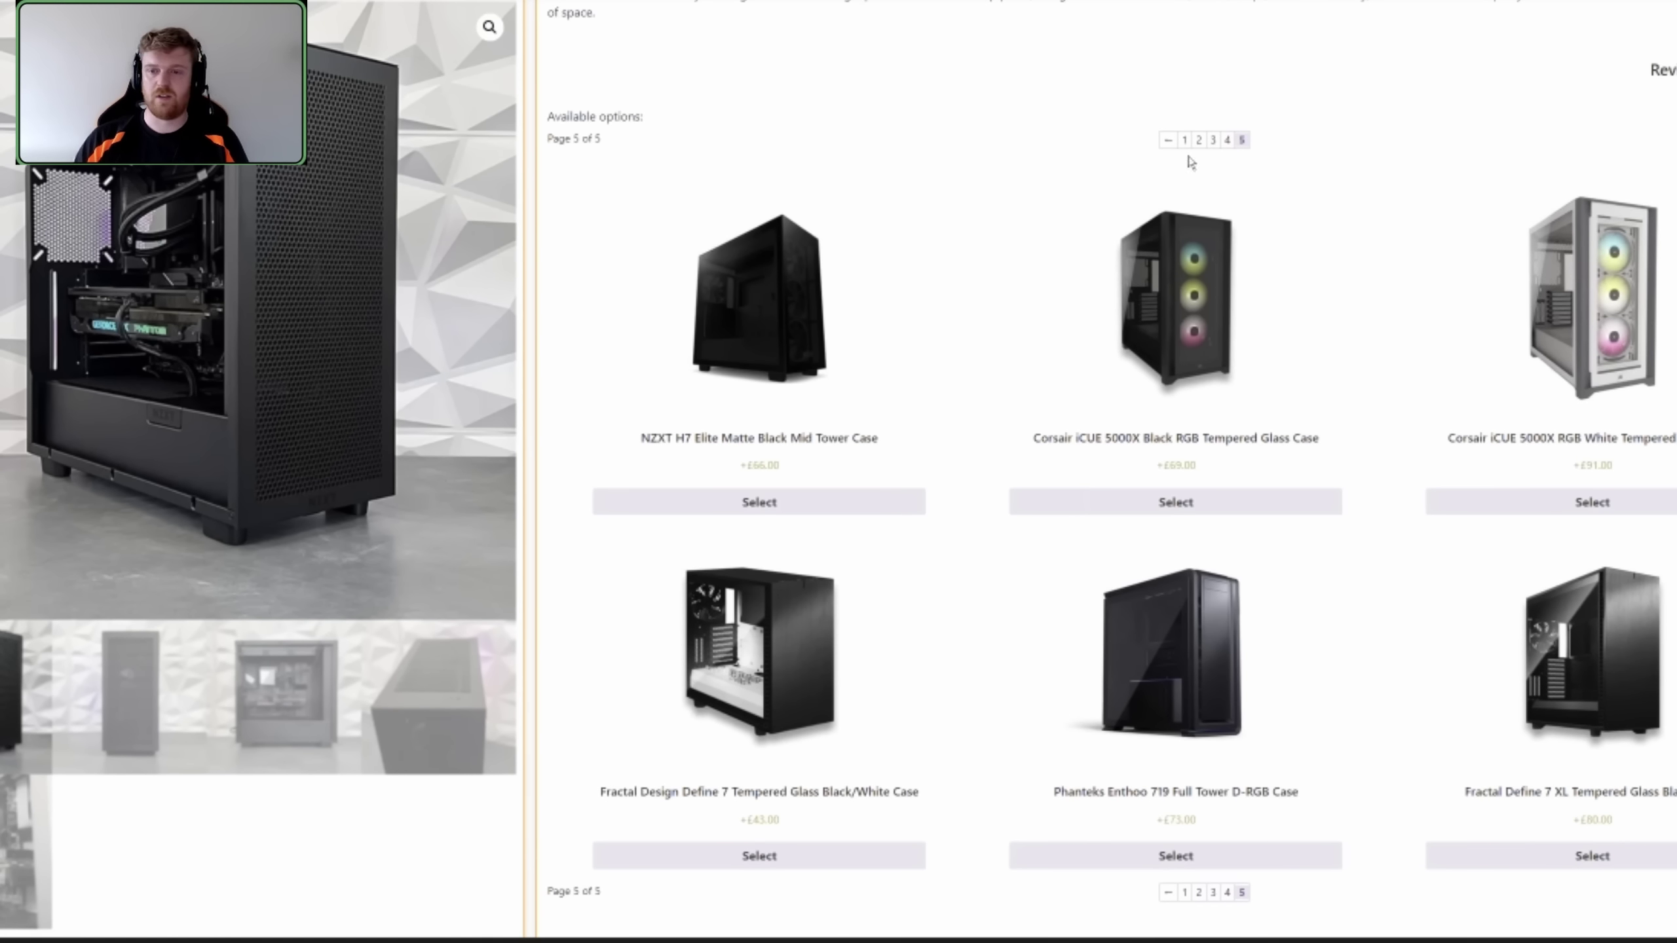
left_click(1210, 142)
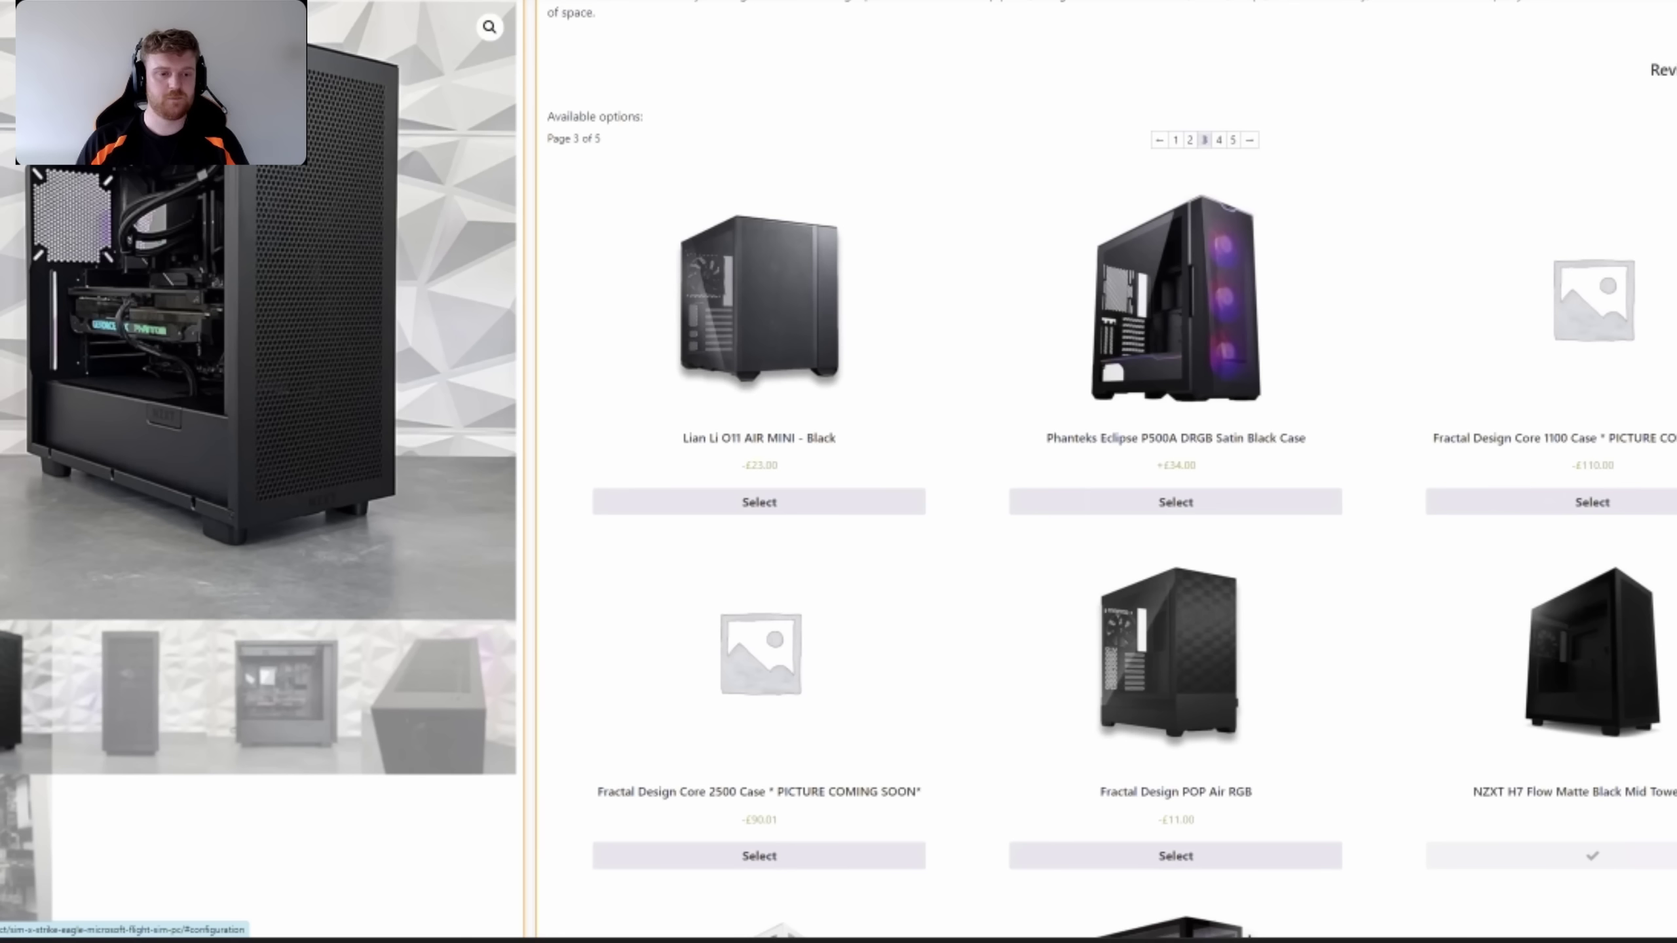
Confirm the NZXT H7 Flow case at £140.00 and return to the component overview.
left_click(1633, 860)
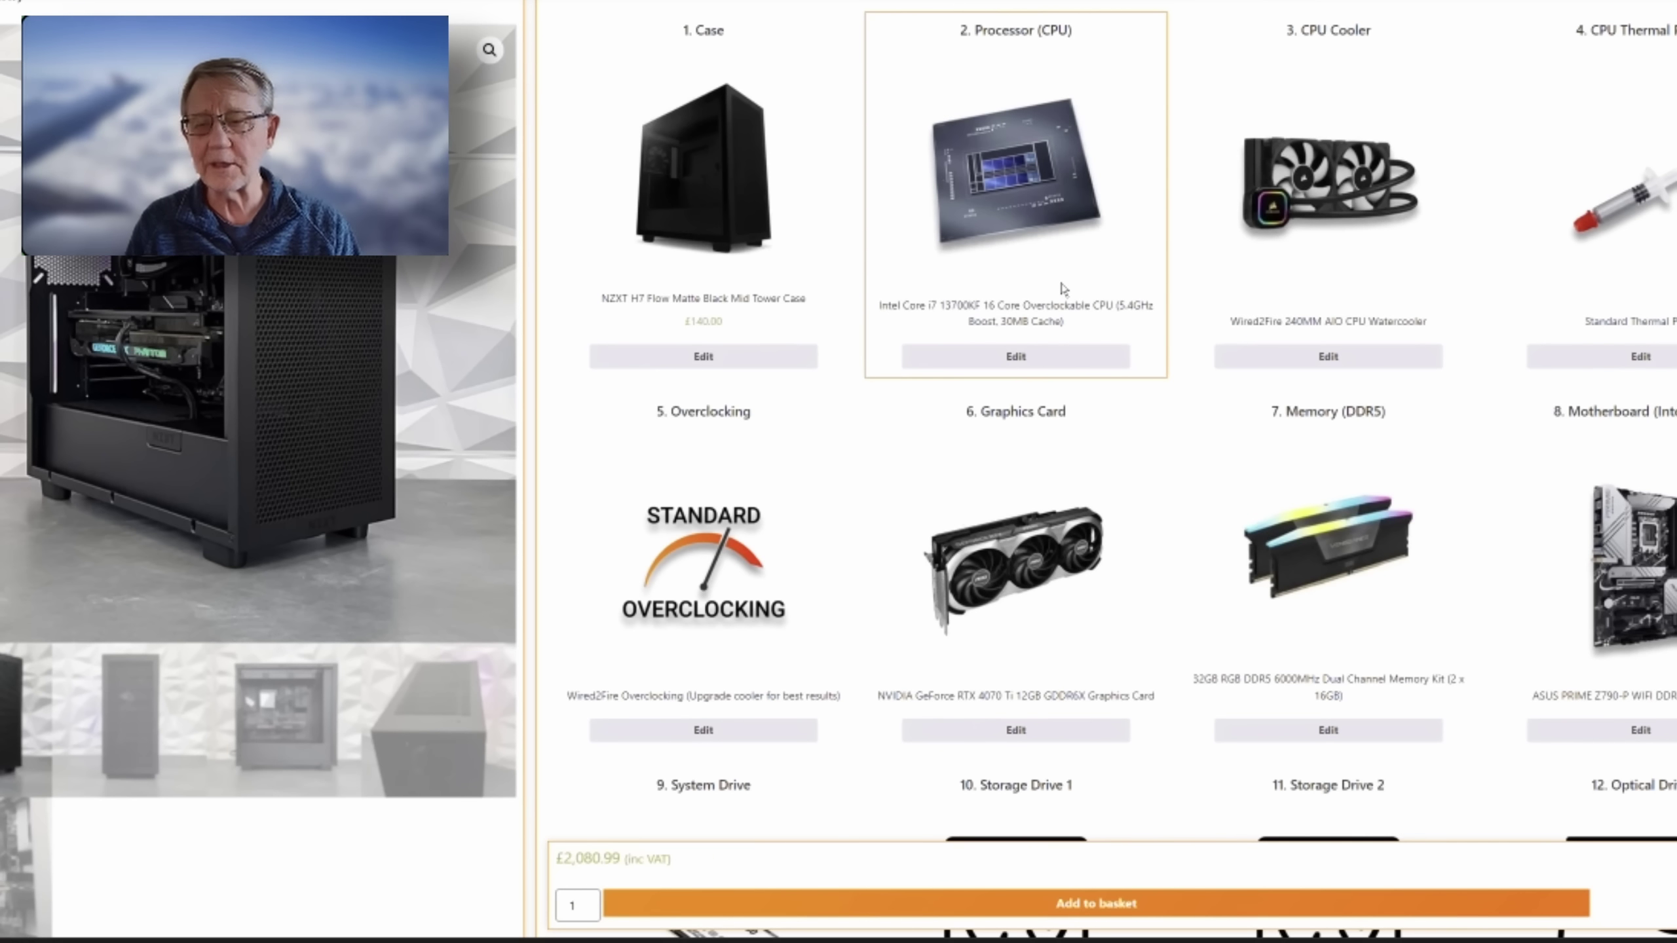
Open the processor options, where the Intel Core i7 13700KF is selected.
left_click(1063, 359)
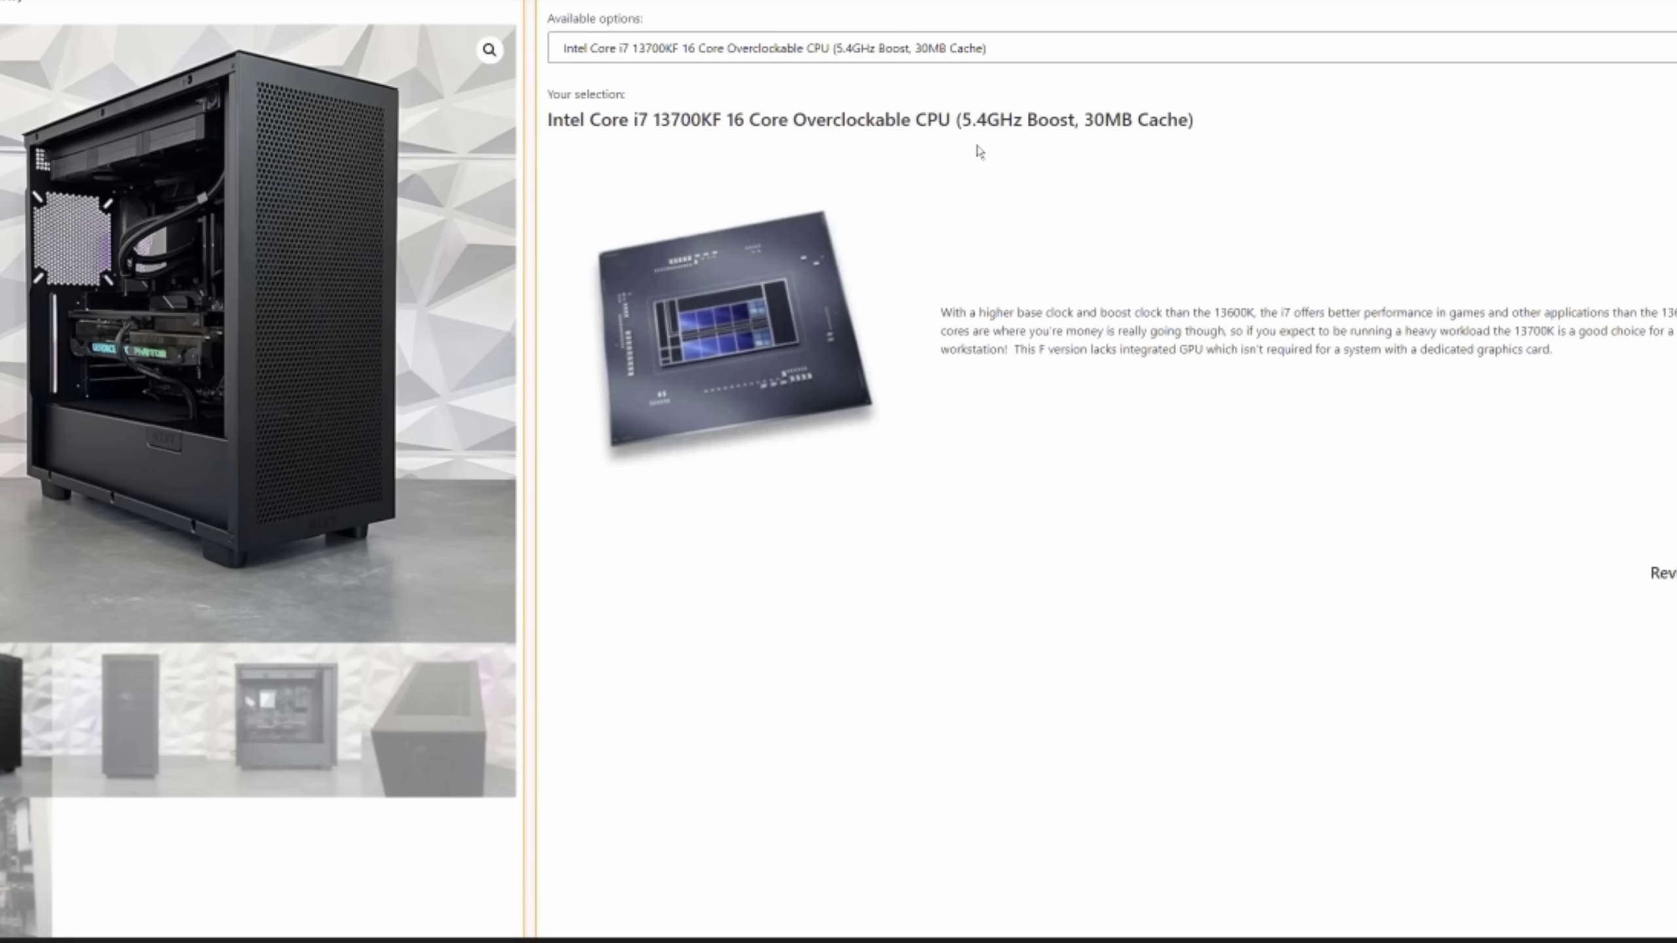
Review the alternative processors and close the list, keeping the i7 13700KF.
left_click(945, 50)
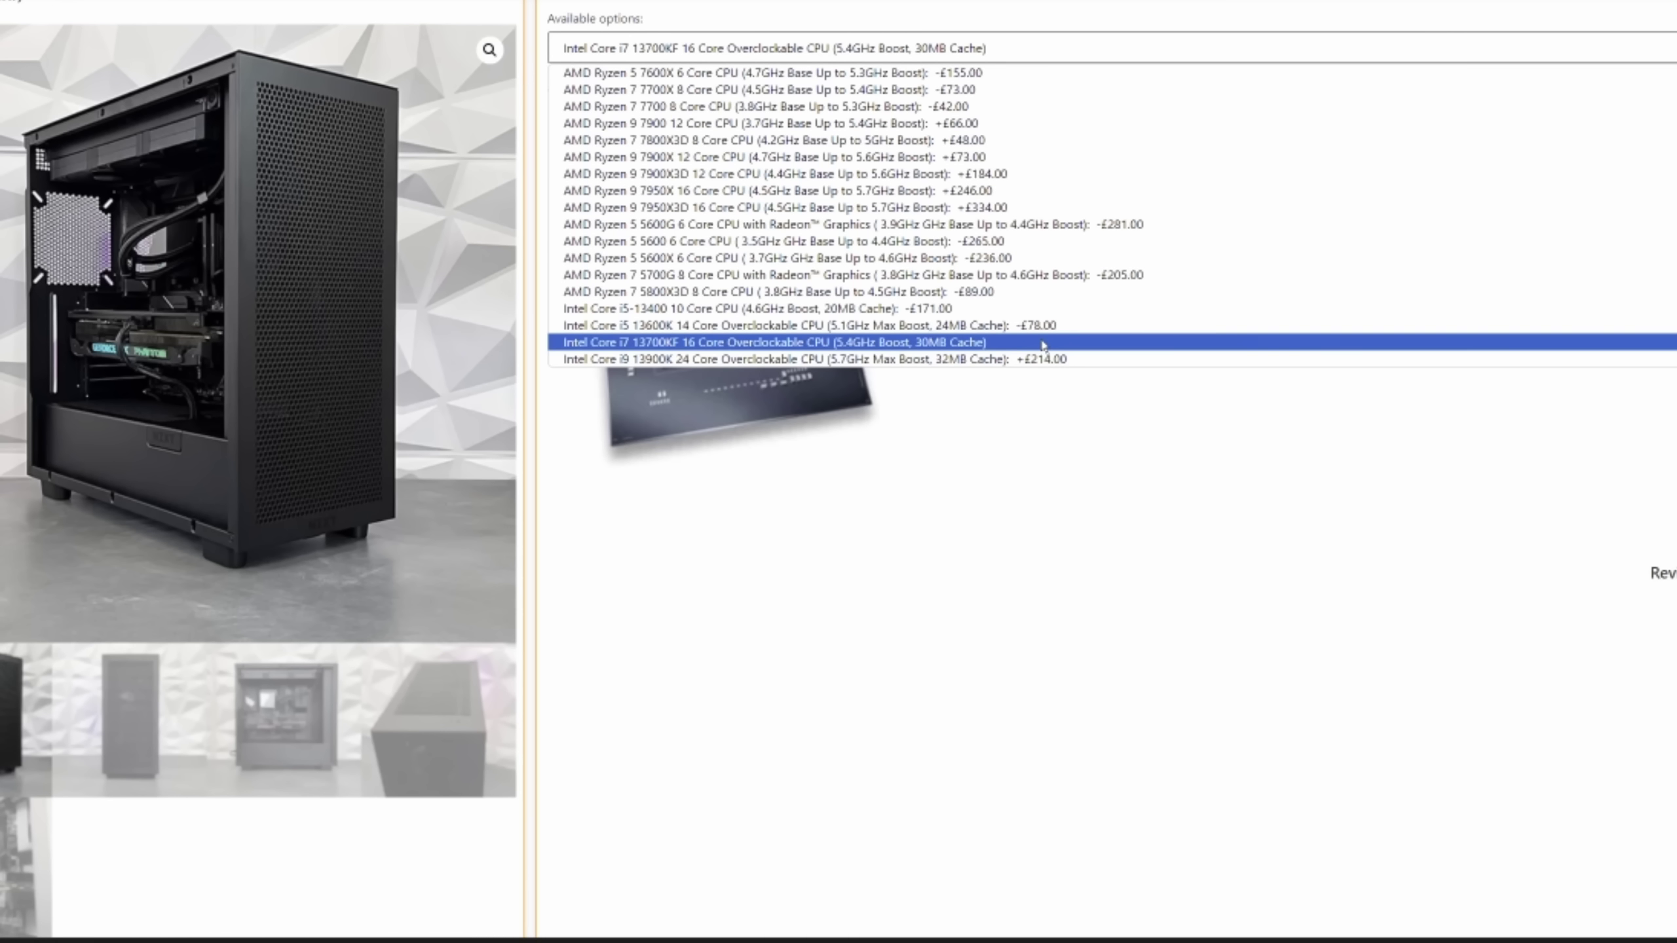
key("Escape")
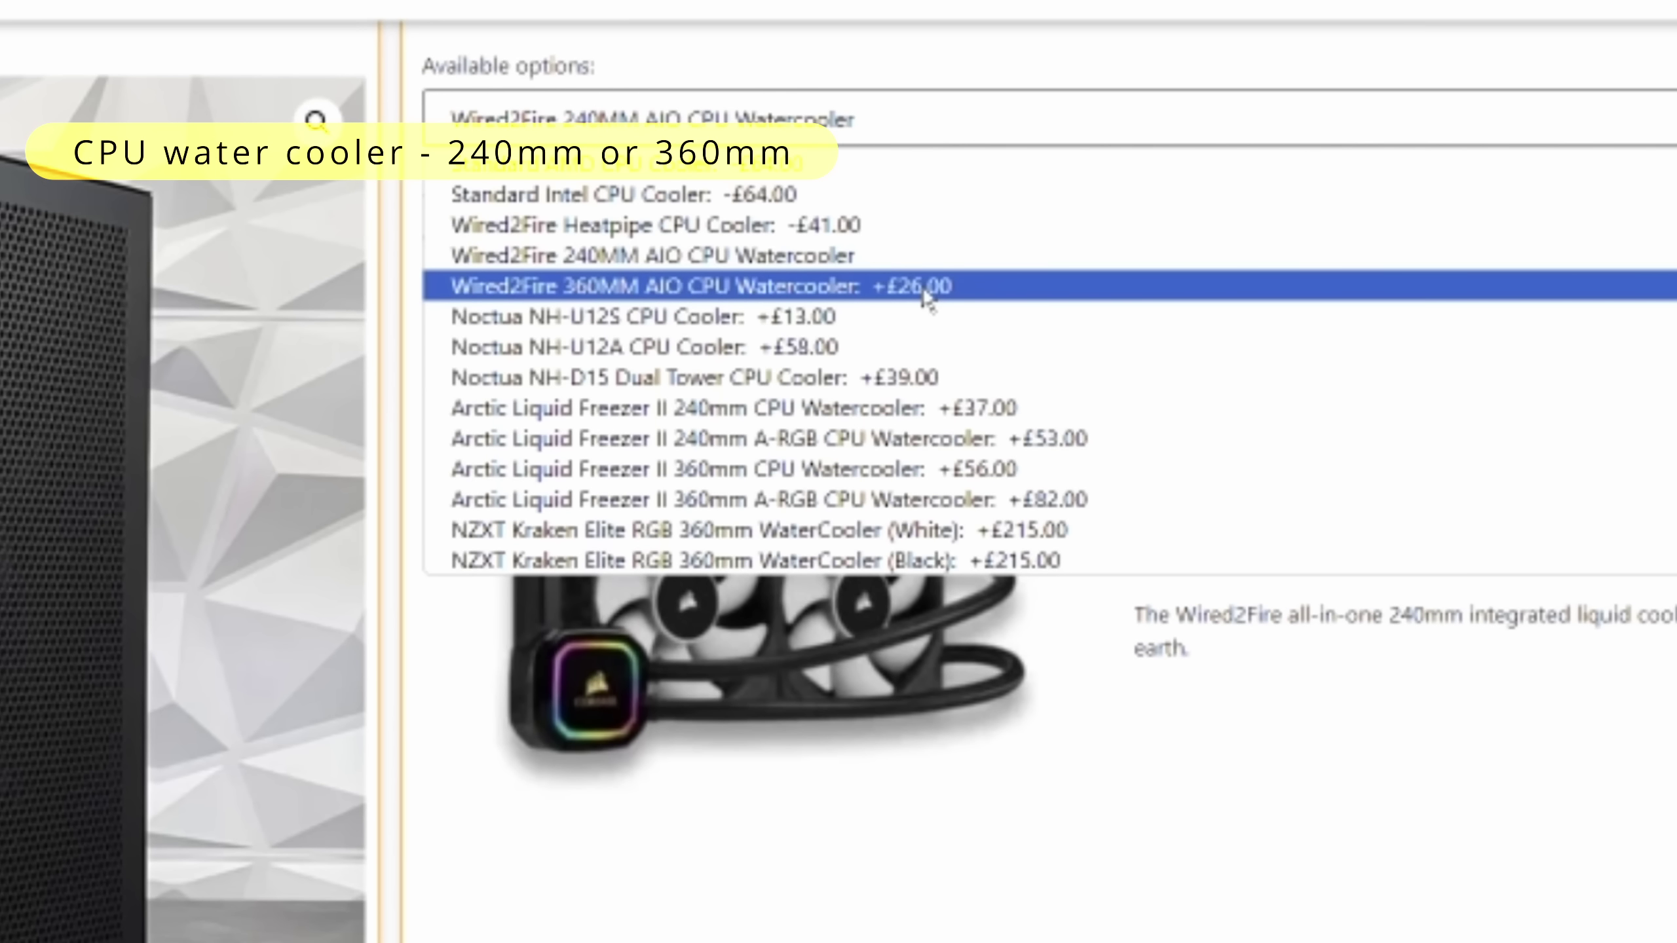
Choose the 360MM AIO CPU Watercooler and reopen the cooler list with updated prices.
left_click(925, 291)
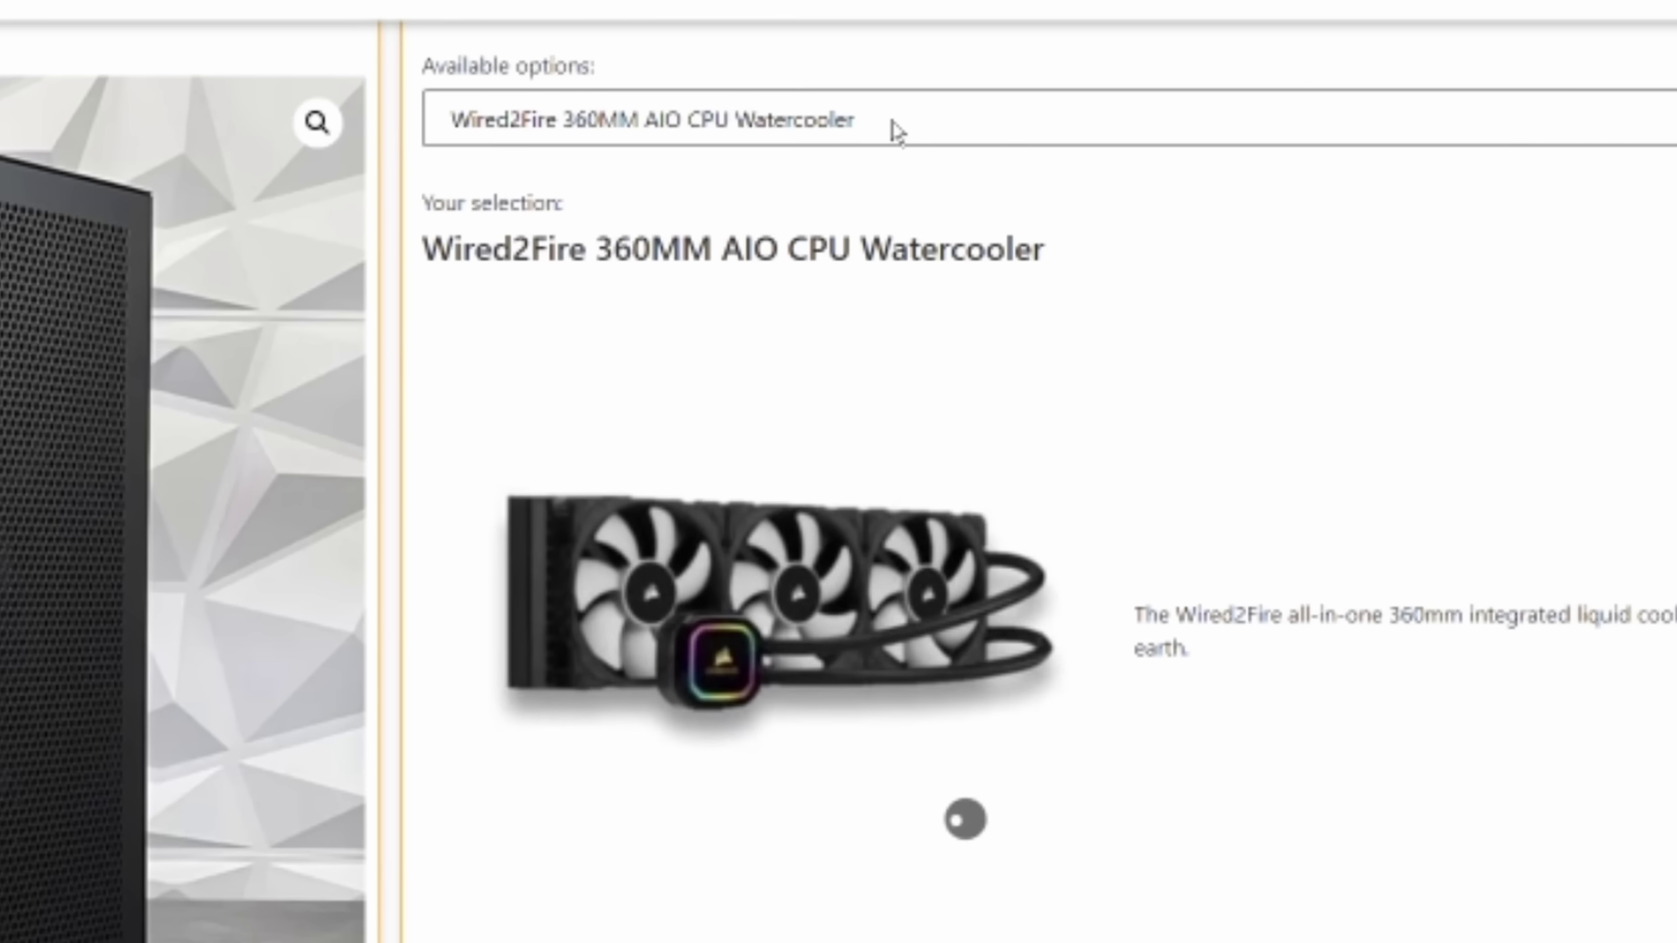
left_click(888, 122)
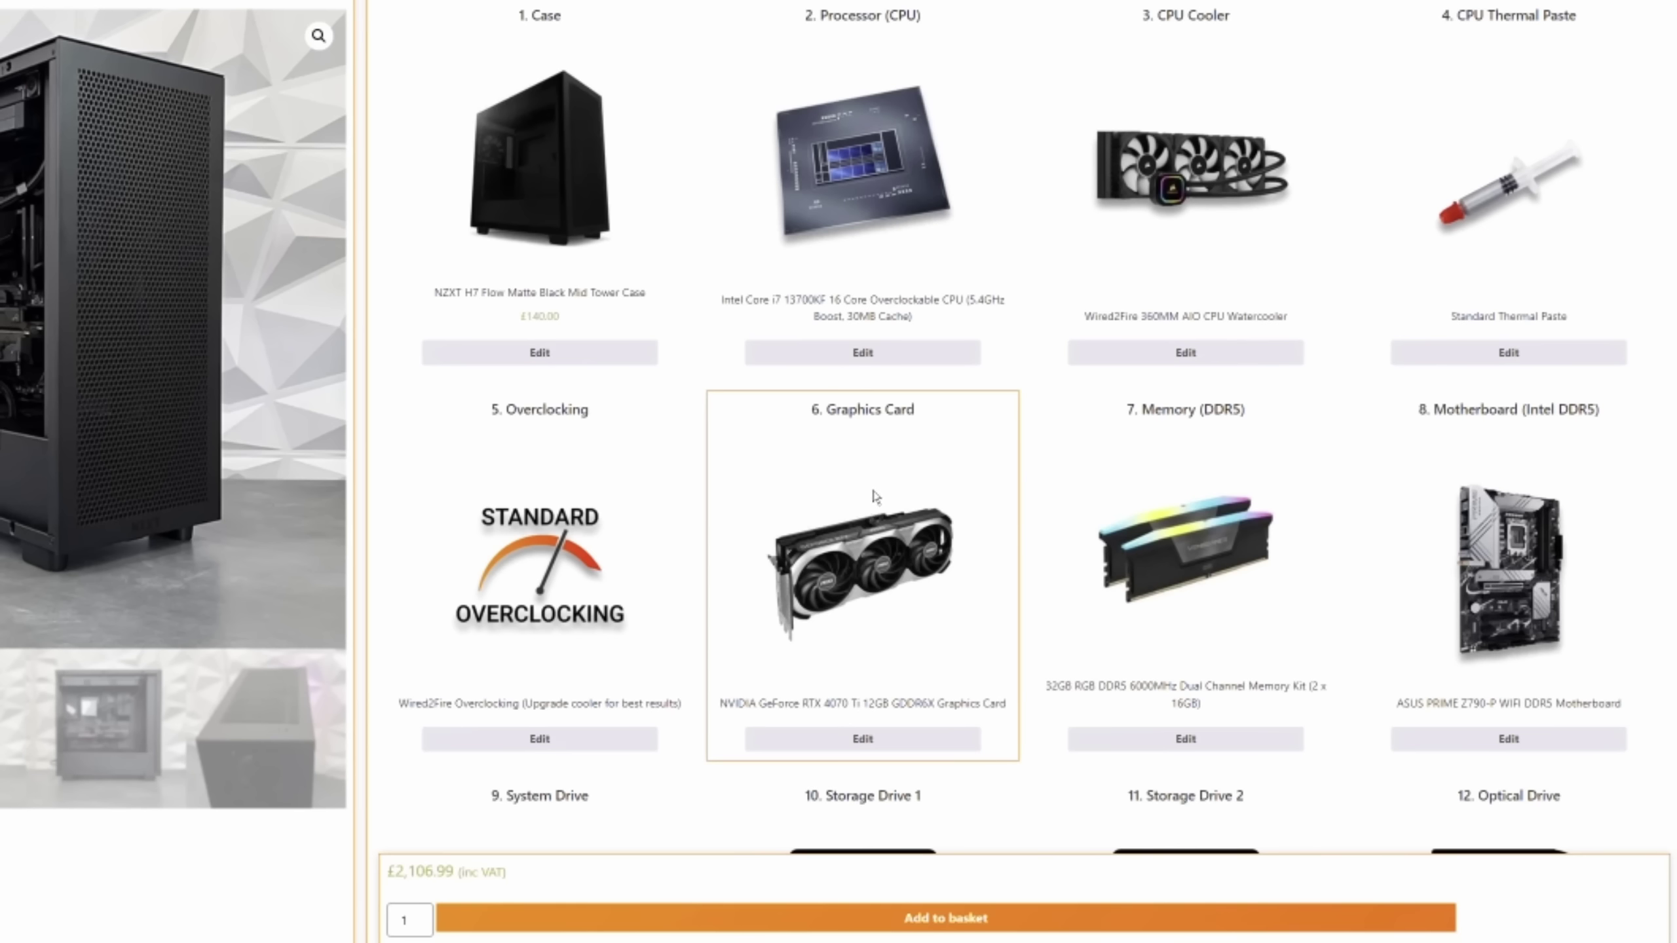
List all graphics cards with price differences, keeping the RTX 4070 Ti 12GB.
left_click(892, 740)
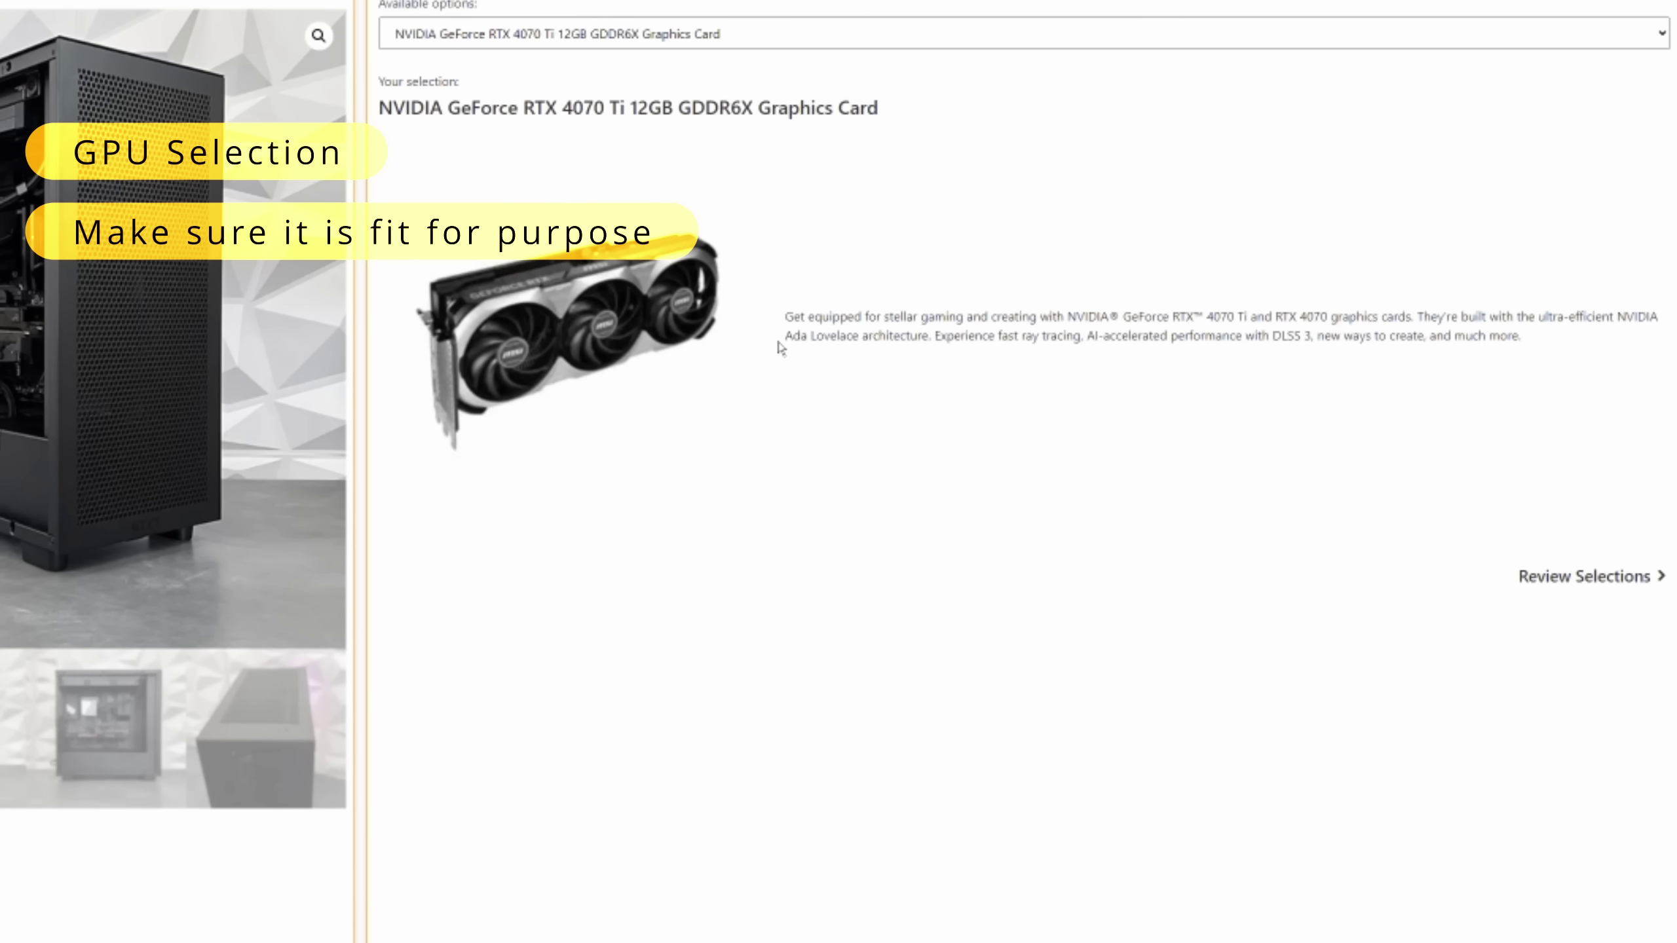
key("alt+Down")
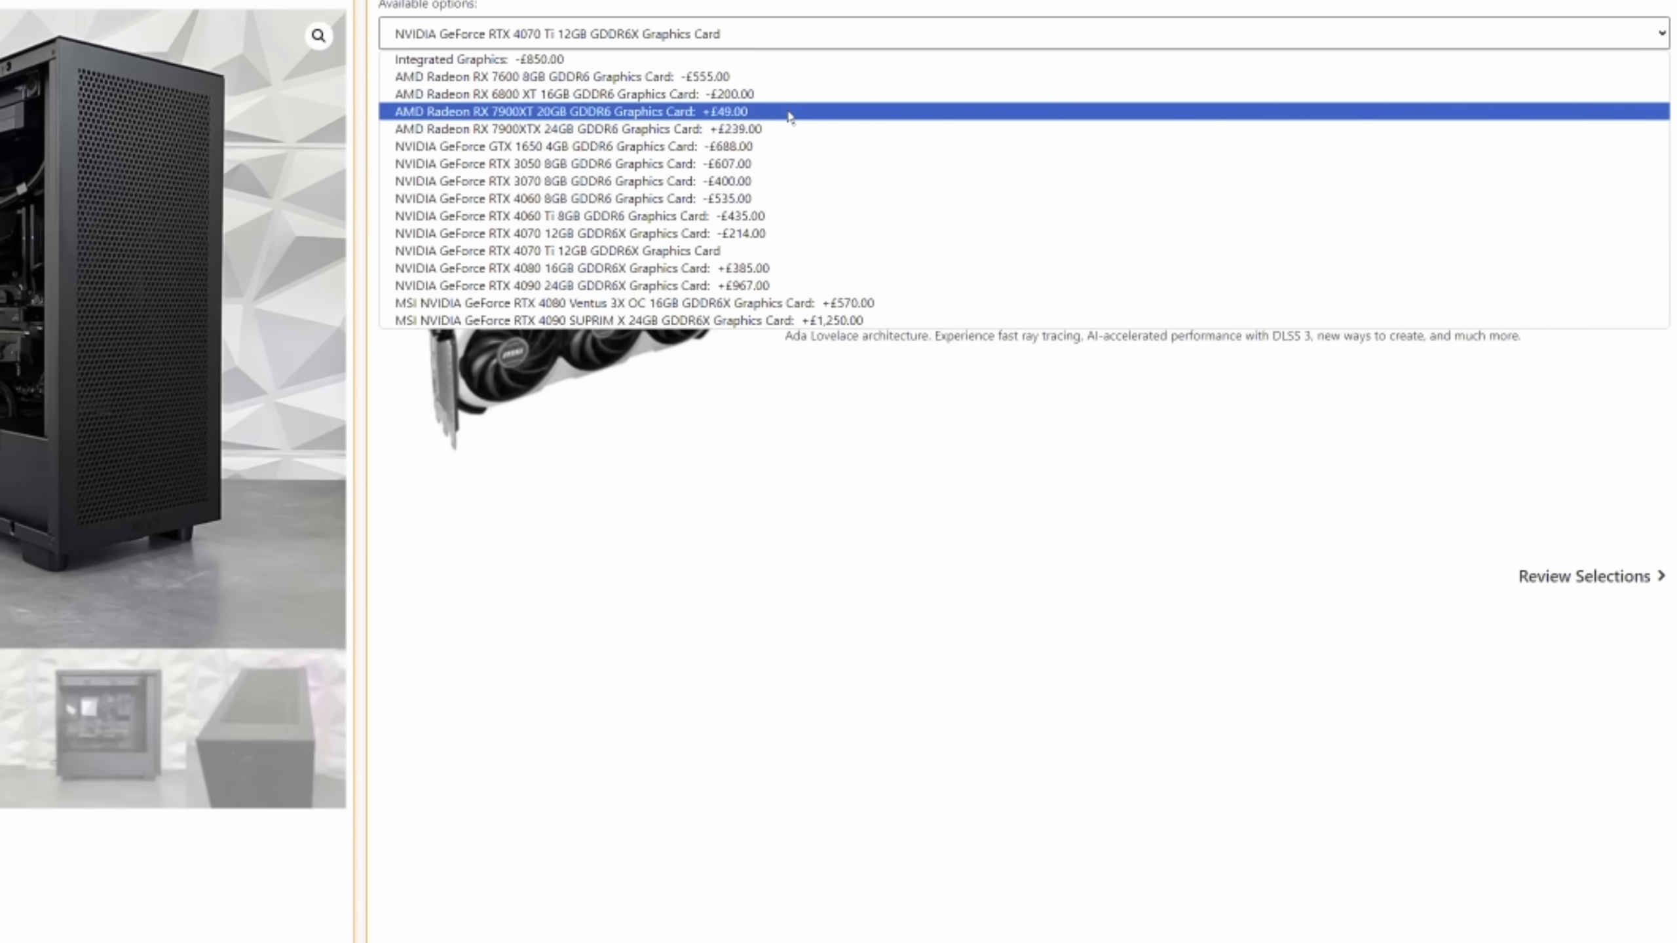
Close the graphics card list unchanged and return to the full component review.
left_click(787, 257)
left_click(1590, 576)
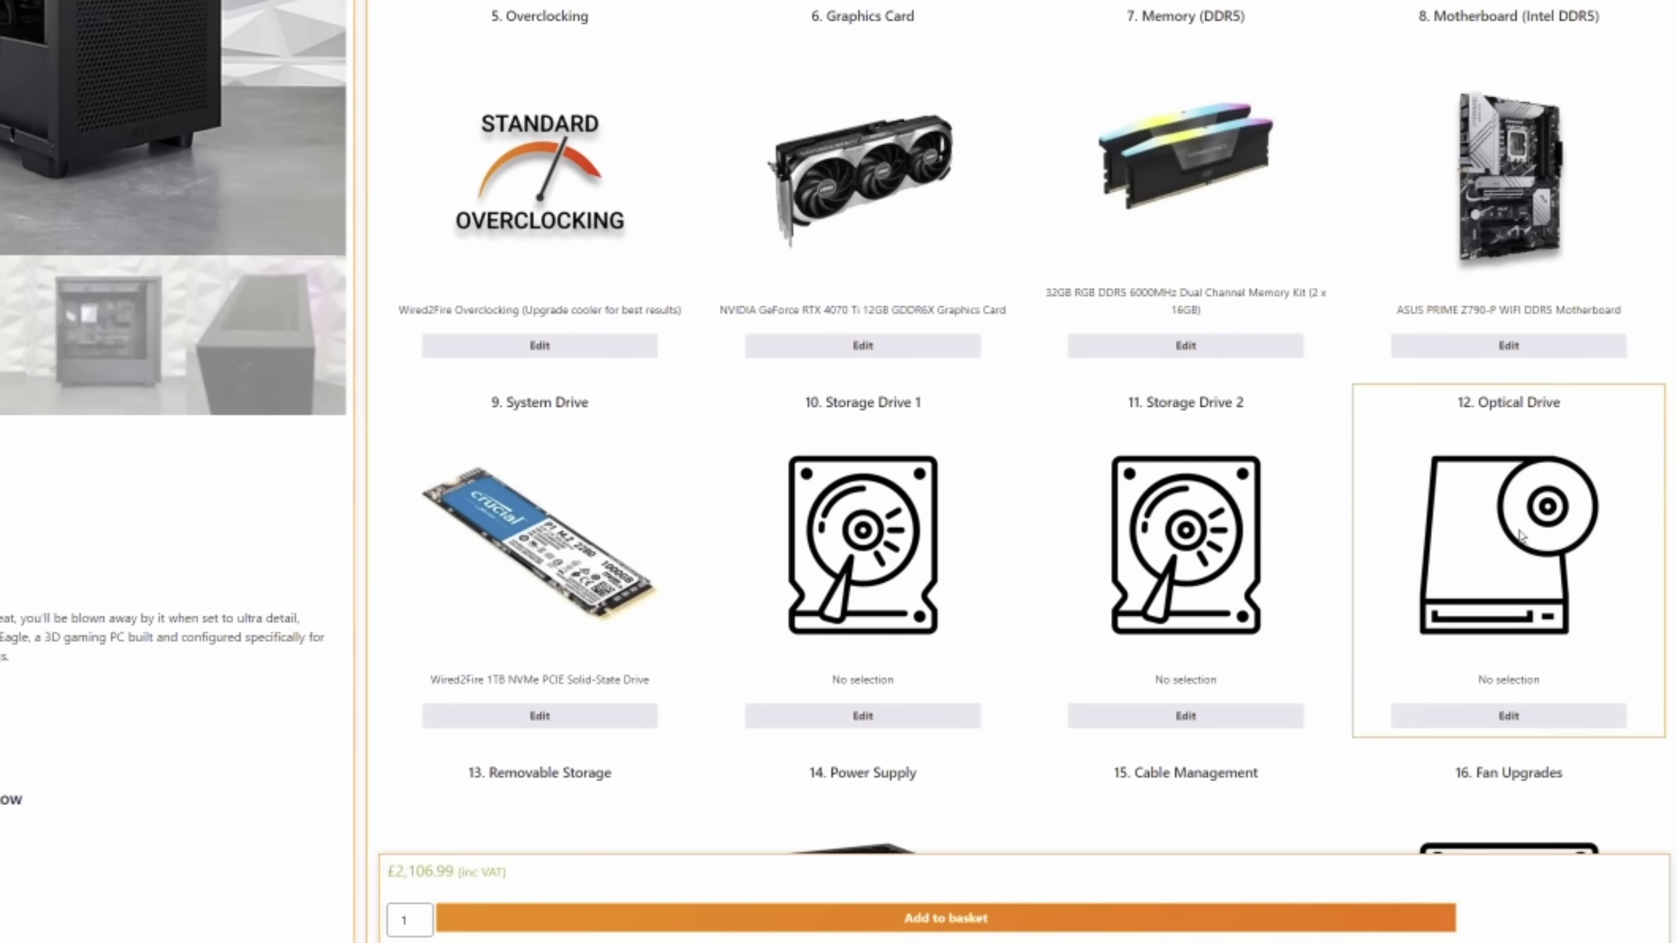
scroll(1059, 320, "up", 1)
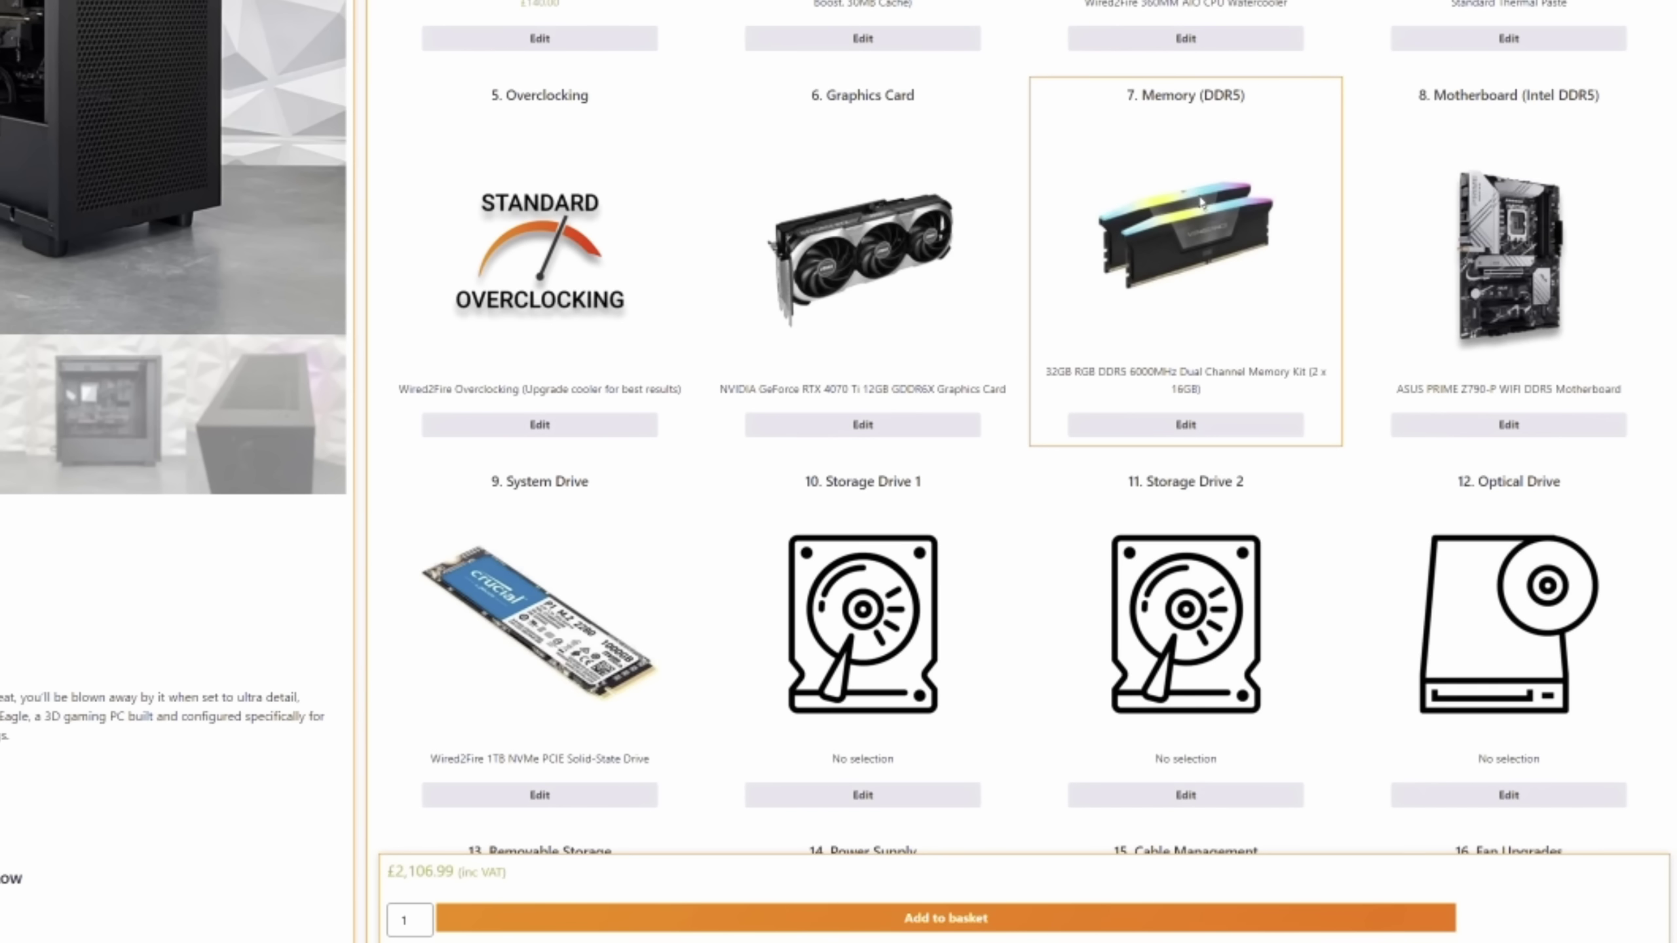
Open the memory options showing the 32GB RGB DDR5 6000MHz Dual Channel kit.
left_click(1211, 424)
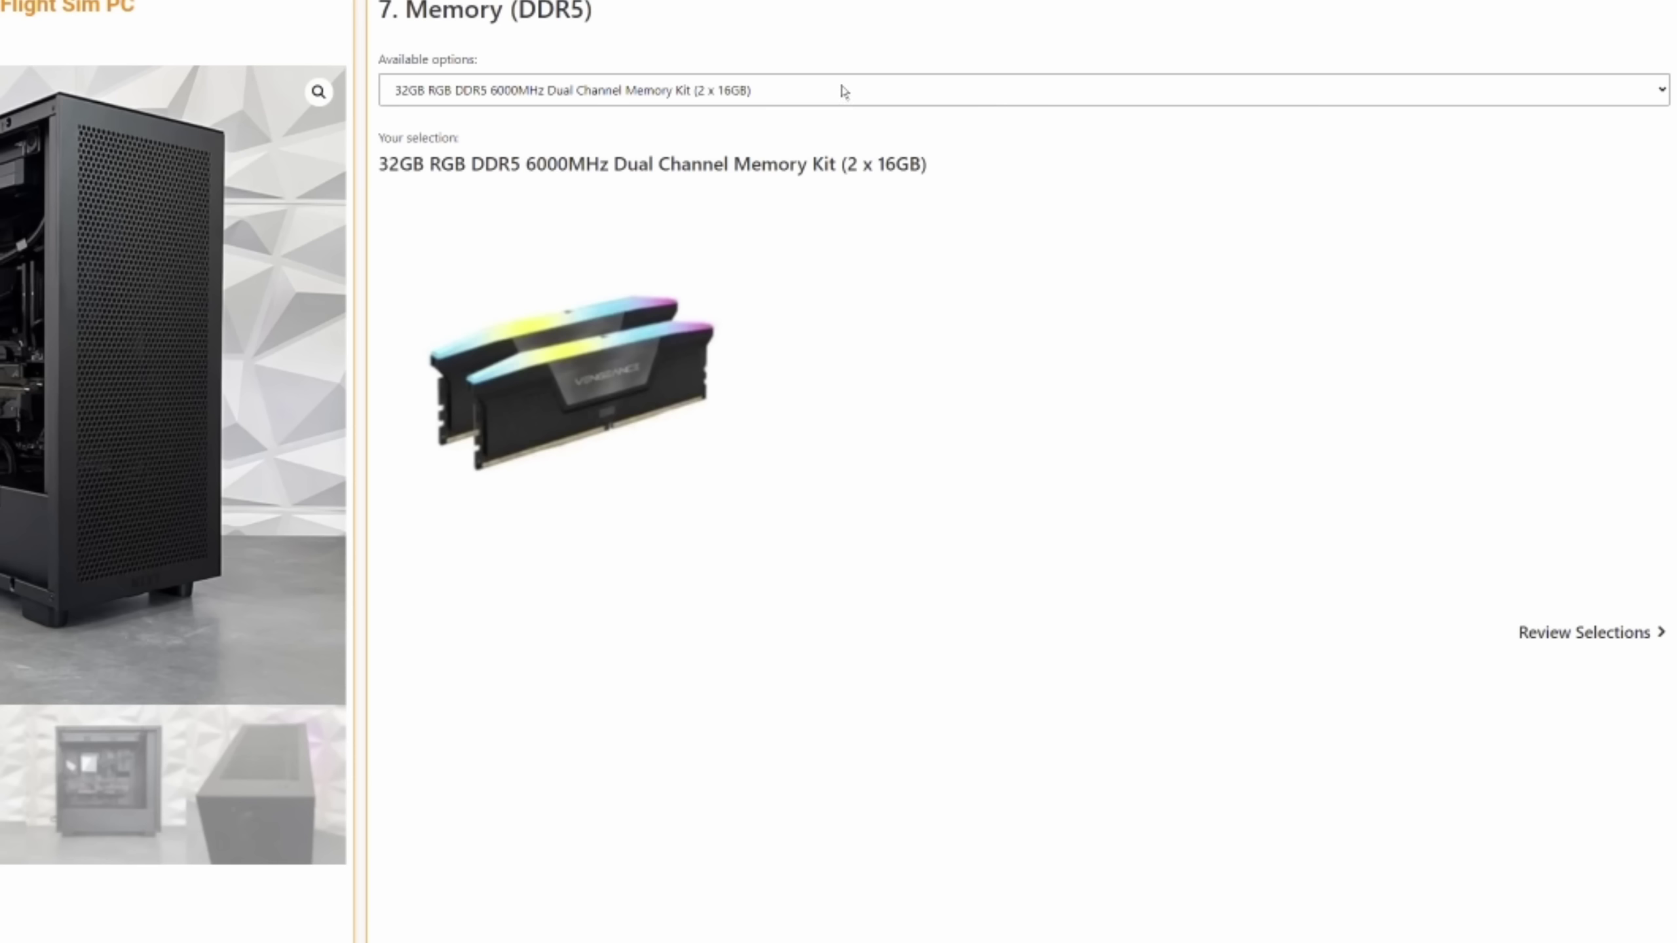
Keep the 32GB RGB DDR5 6000MHz kit as the memory and return to the component grid.
left_click(840, 90)
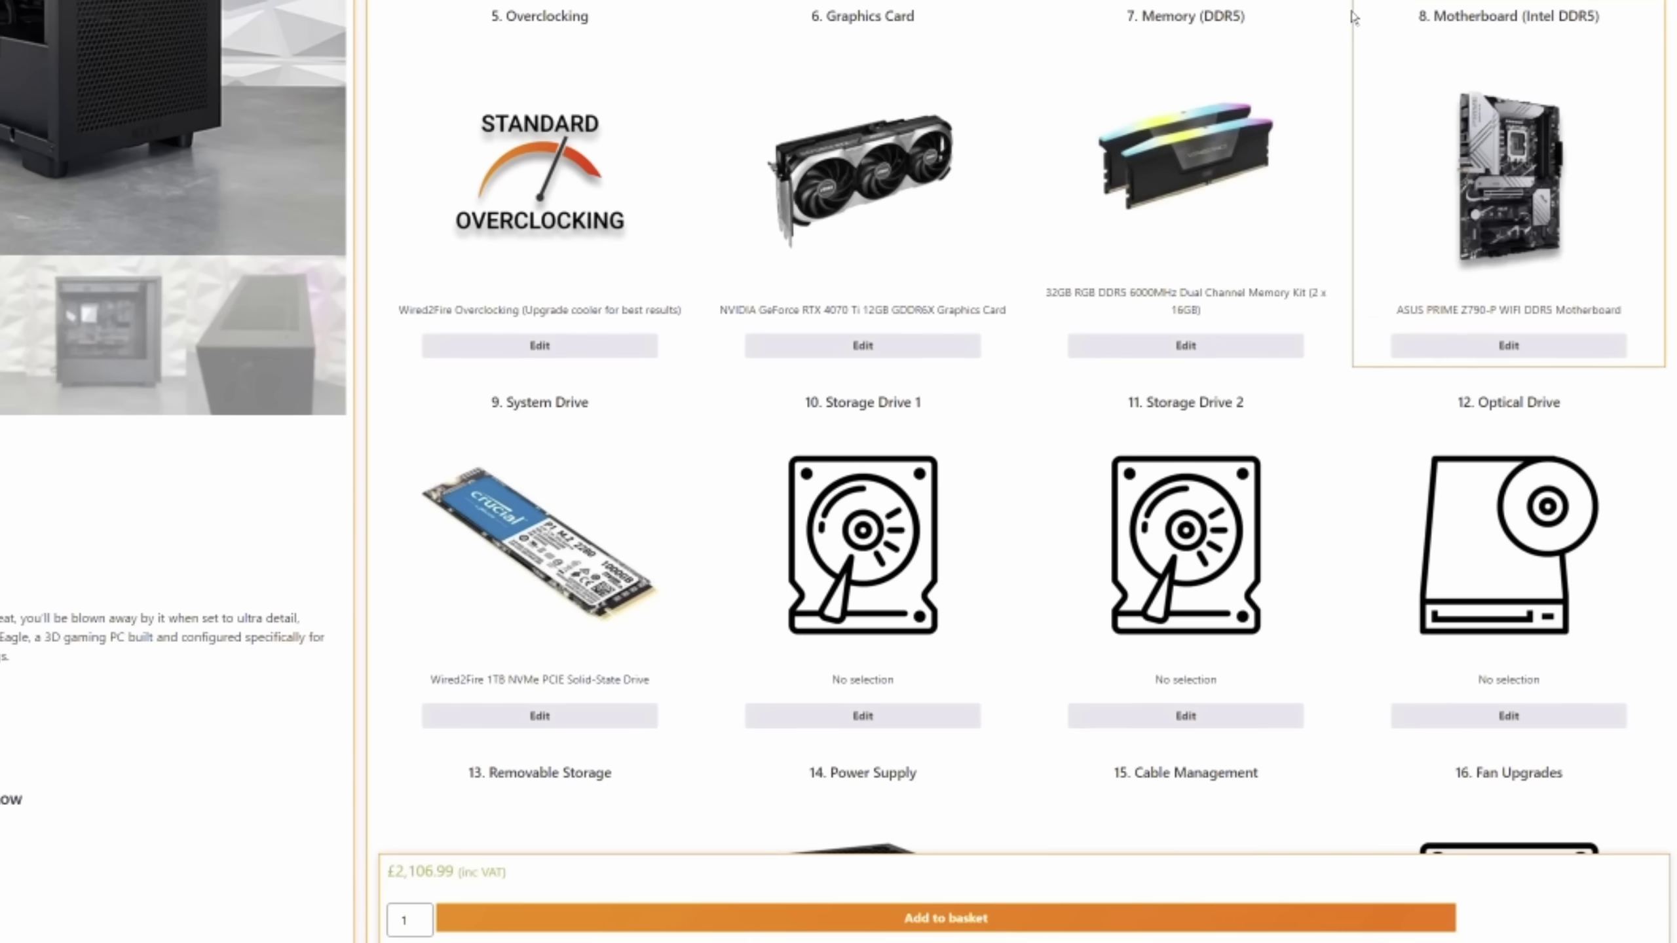
List alternatives to the ASUS PRIME Z790-P WIFI board, e.g. ROG STRIX Z790-H at +£90.00.
left_click(1512, 353)
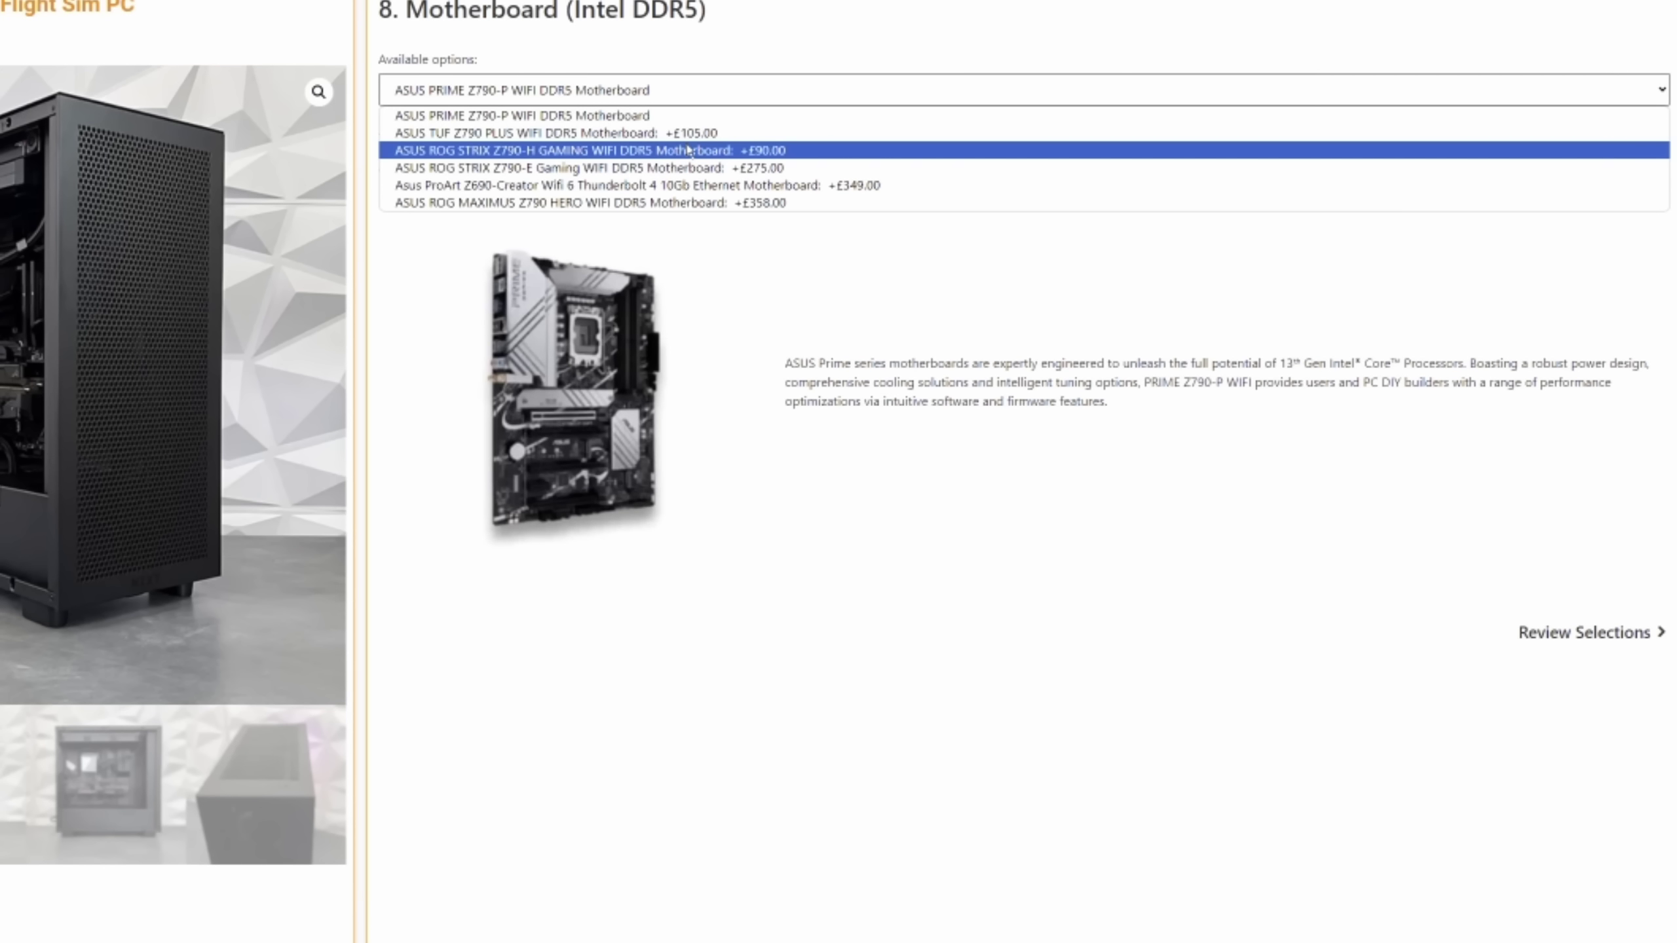
Keep the ASUS motherboard and scroll the overview down to the power supply and fan upgrades.
scroll(688, 150, "down", 10)
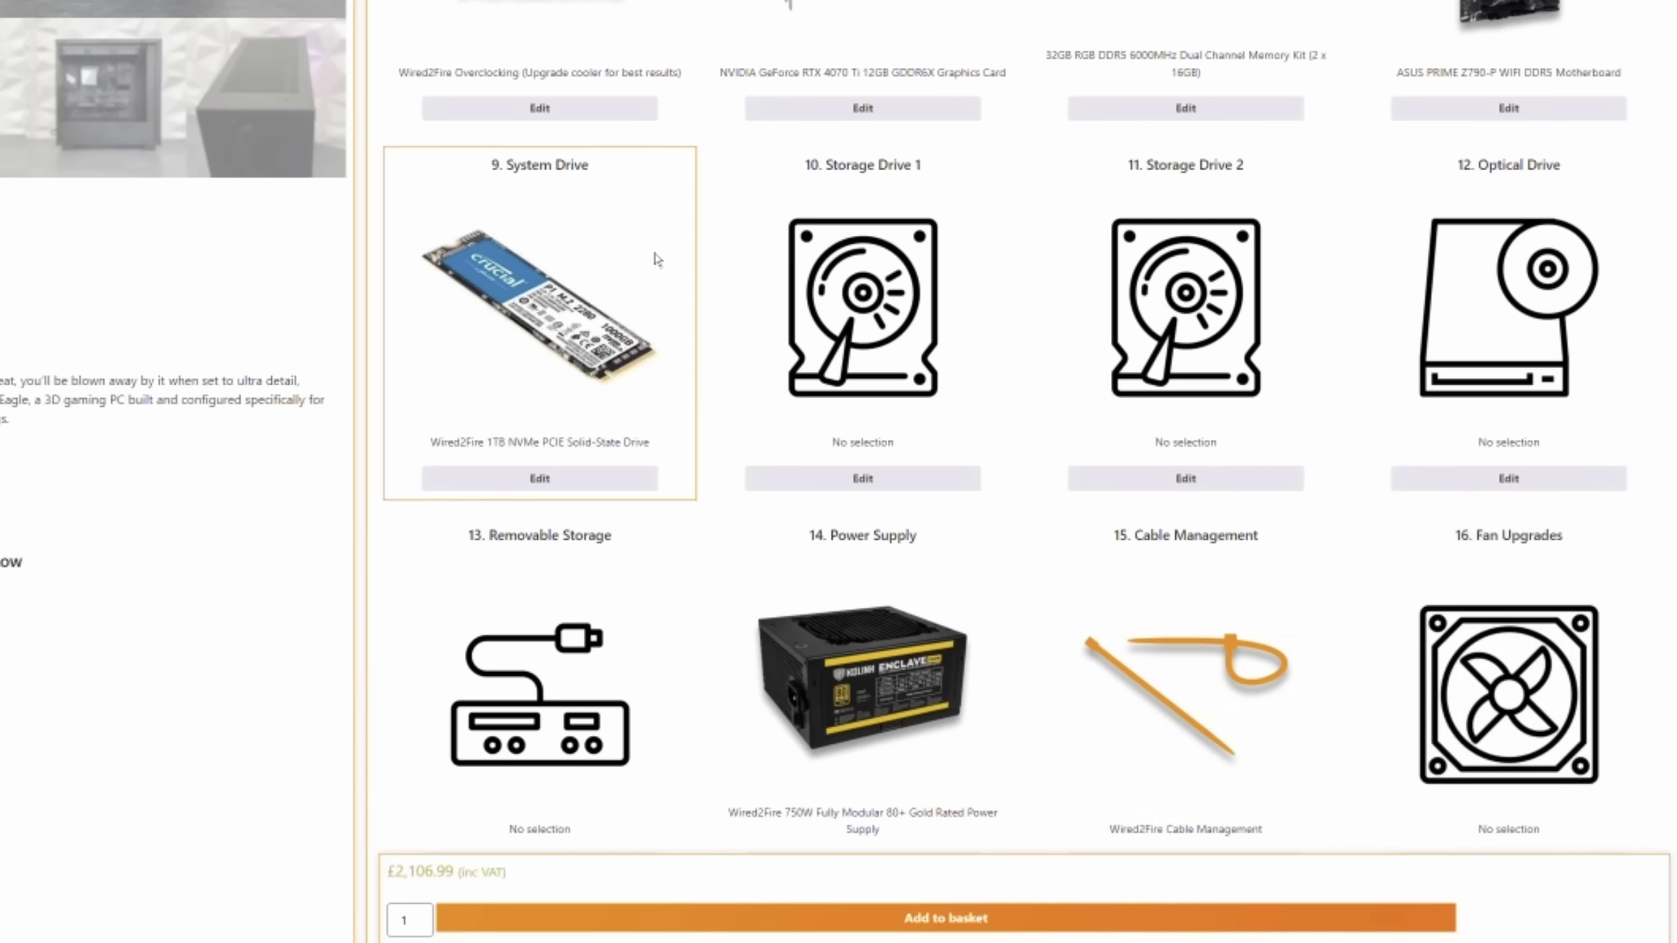
List the system drive alternatives, e.g. 2TB at +£72.00 and Samsung 2TB 990 Pro at +£136.00.
left_click(584, 483)
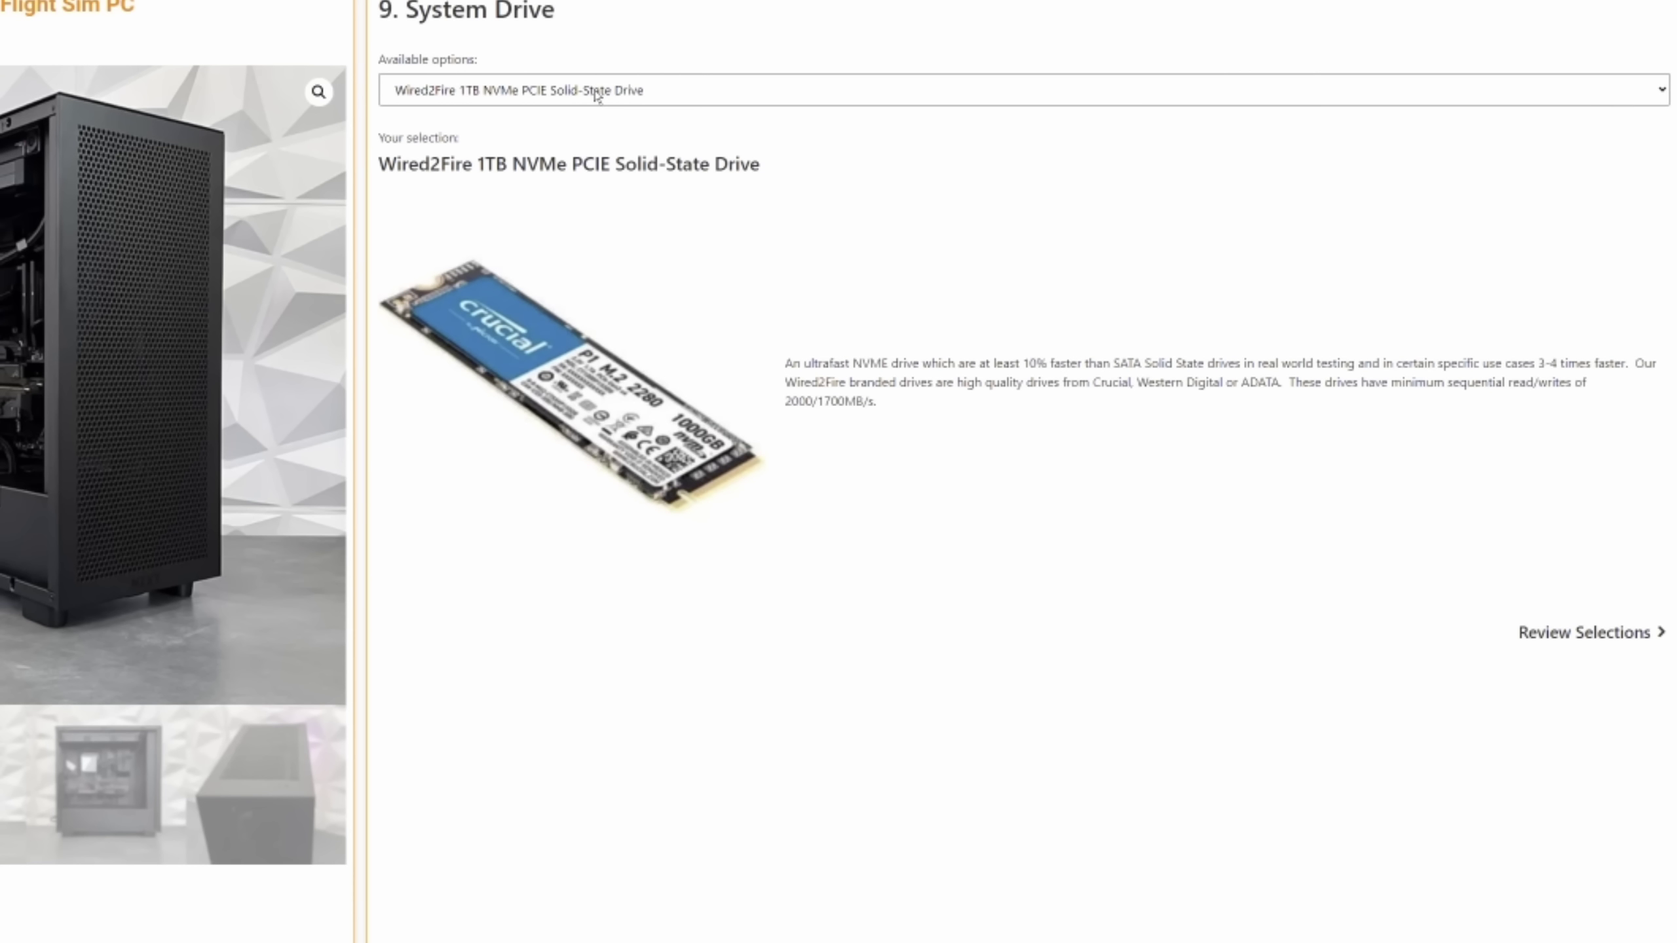
left_click(597, 97)
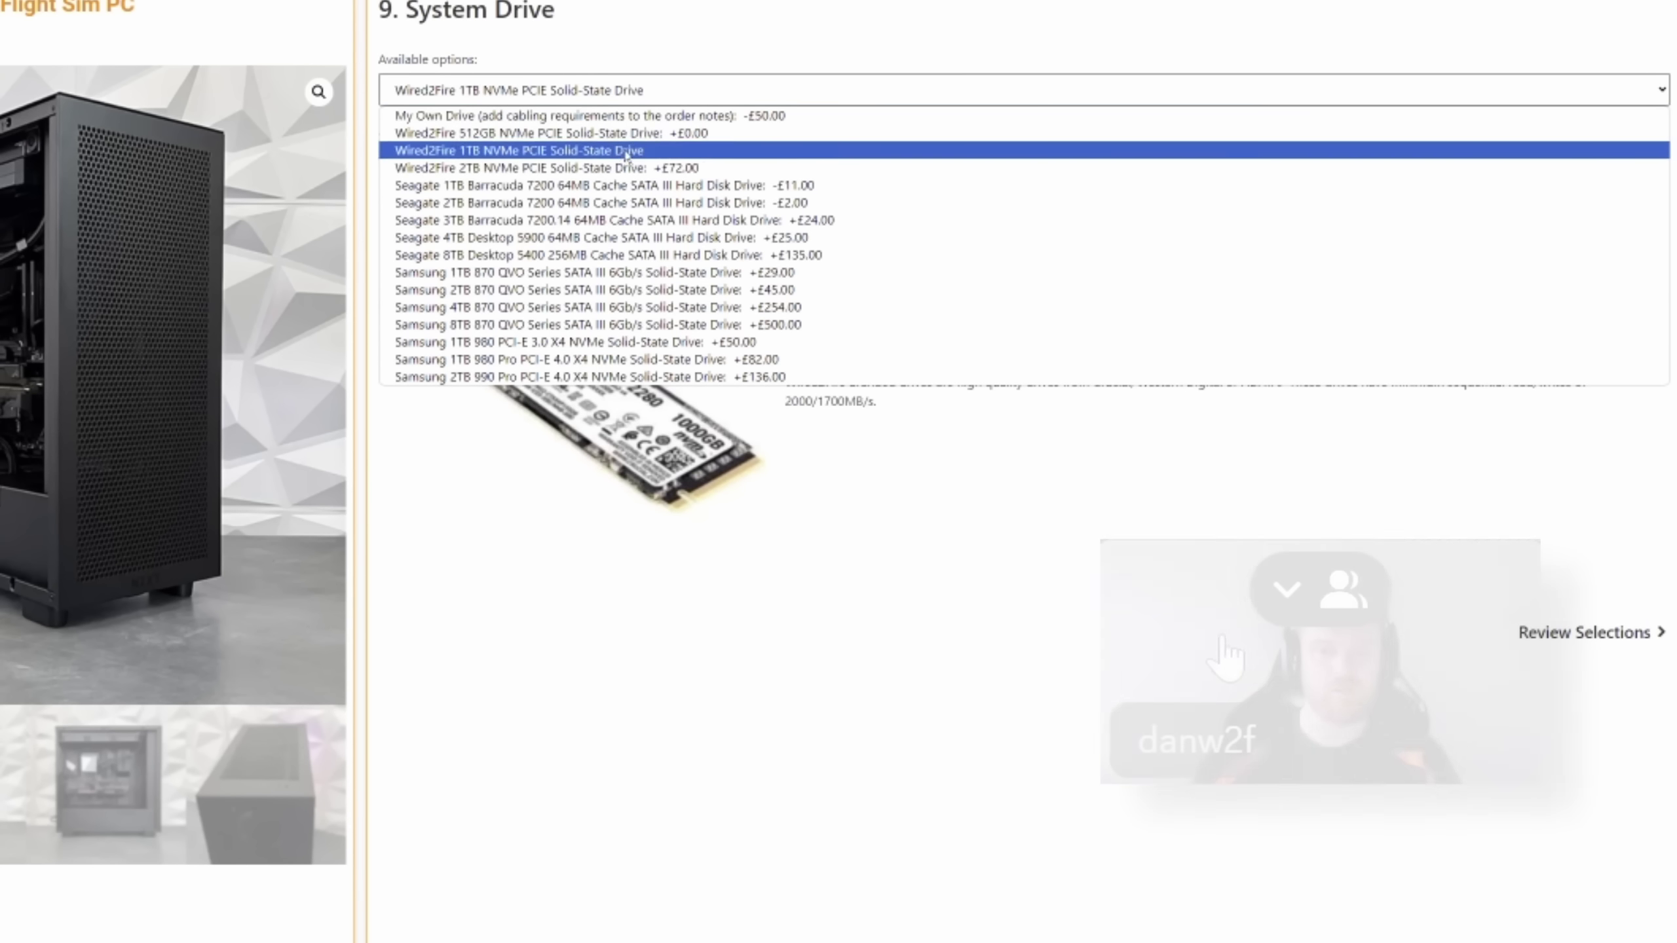
Try the Seagate 1TB Barracuda 7200 drive, then switch to the Samsung 1TB 870 QVO SSD.
left_click(638, 186)
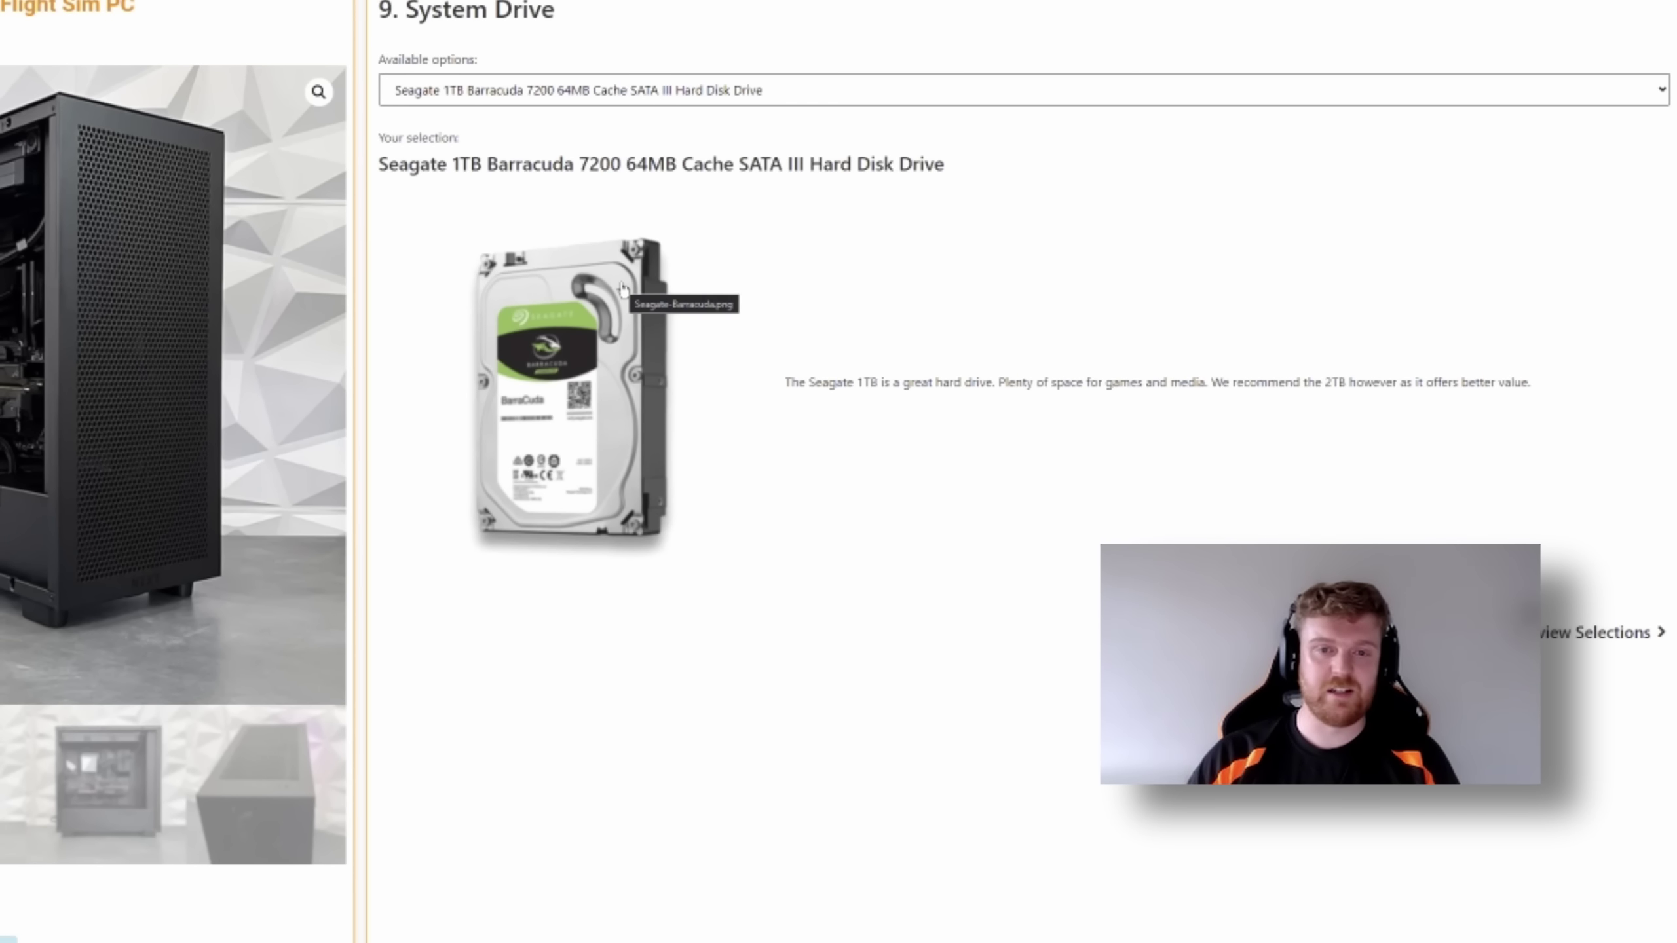
left_click(594, 92)
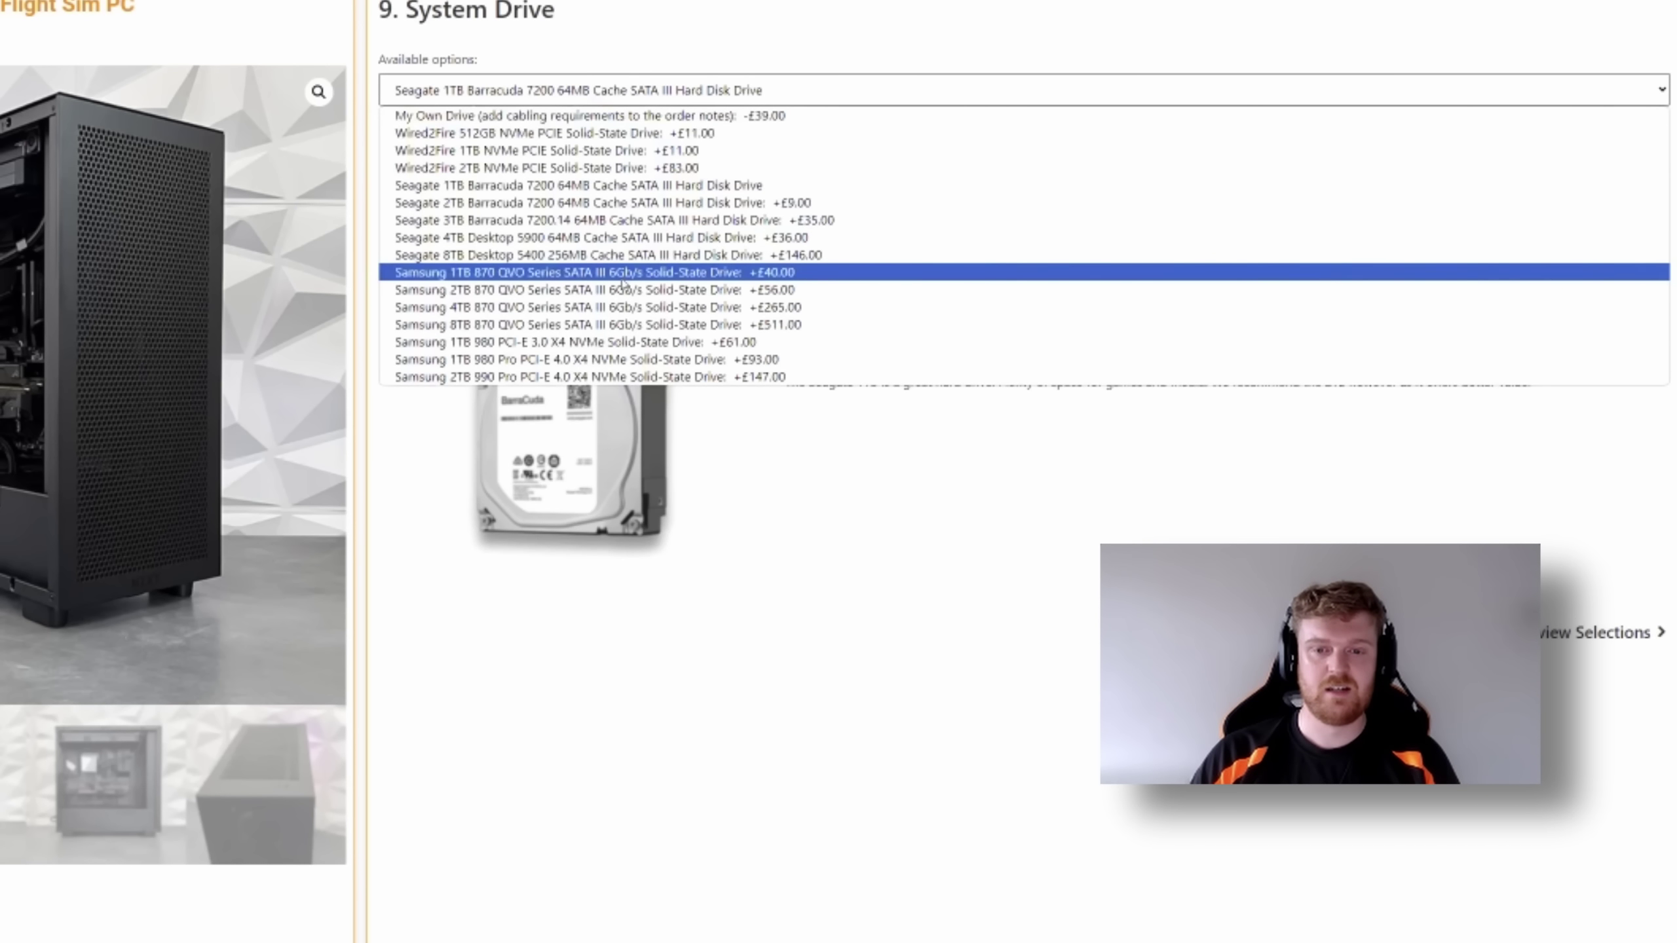
left_click(621, 278)
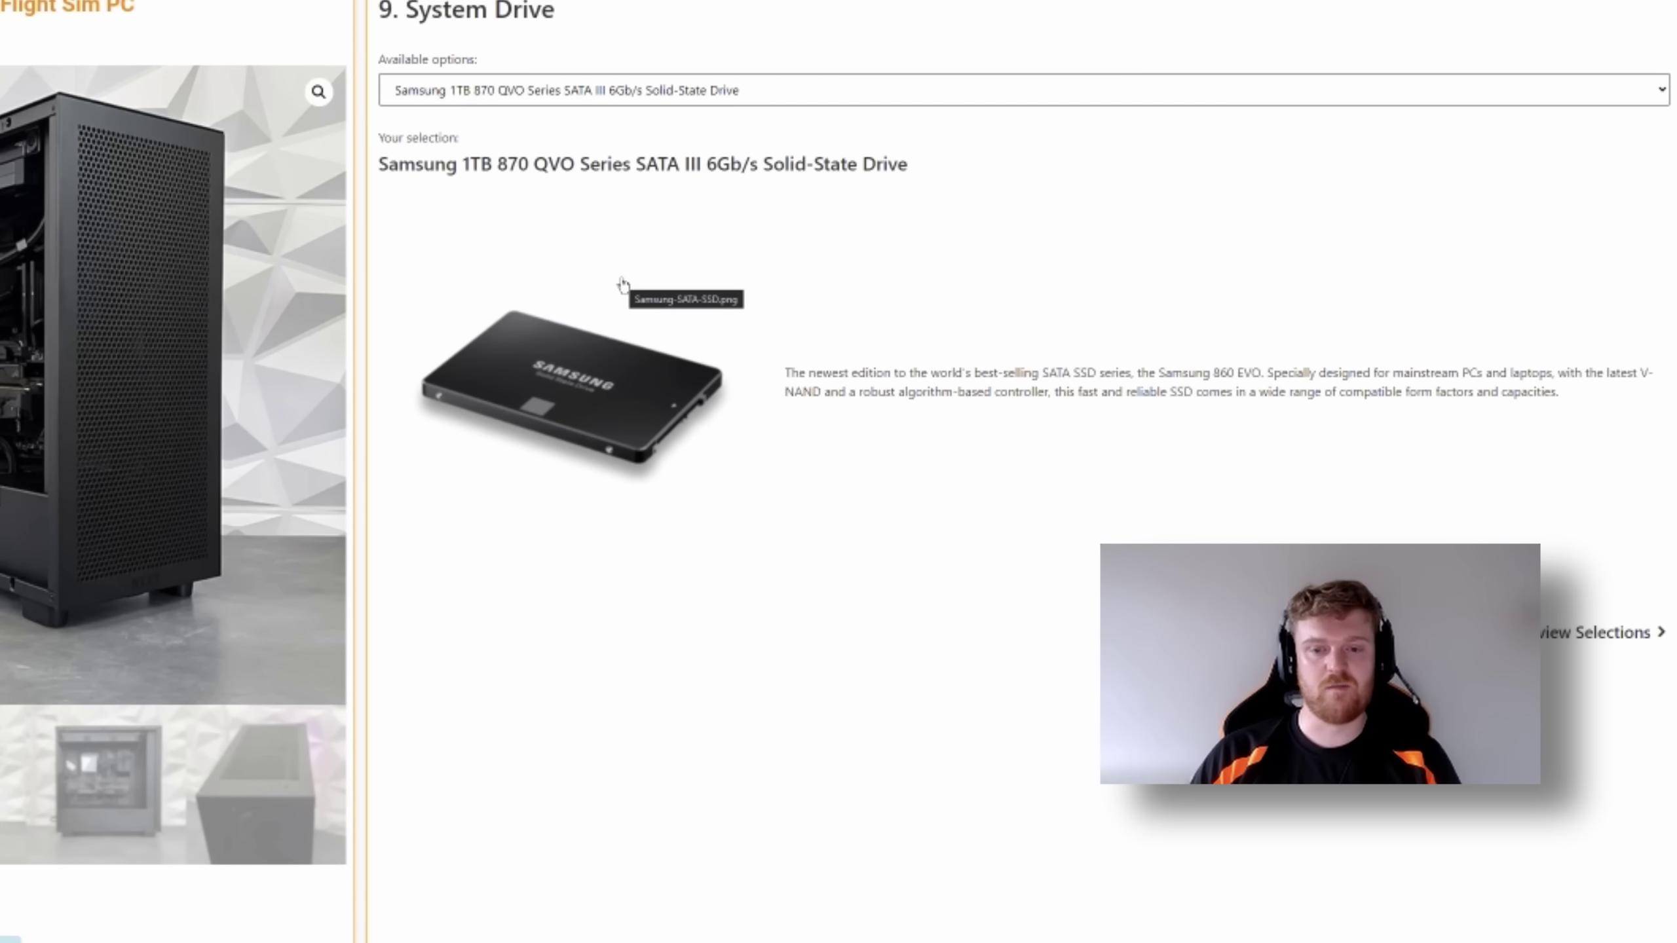
left_click(569, 96)
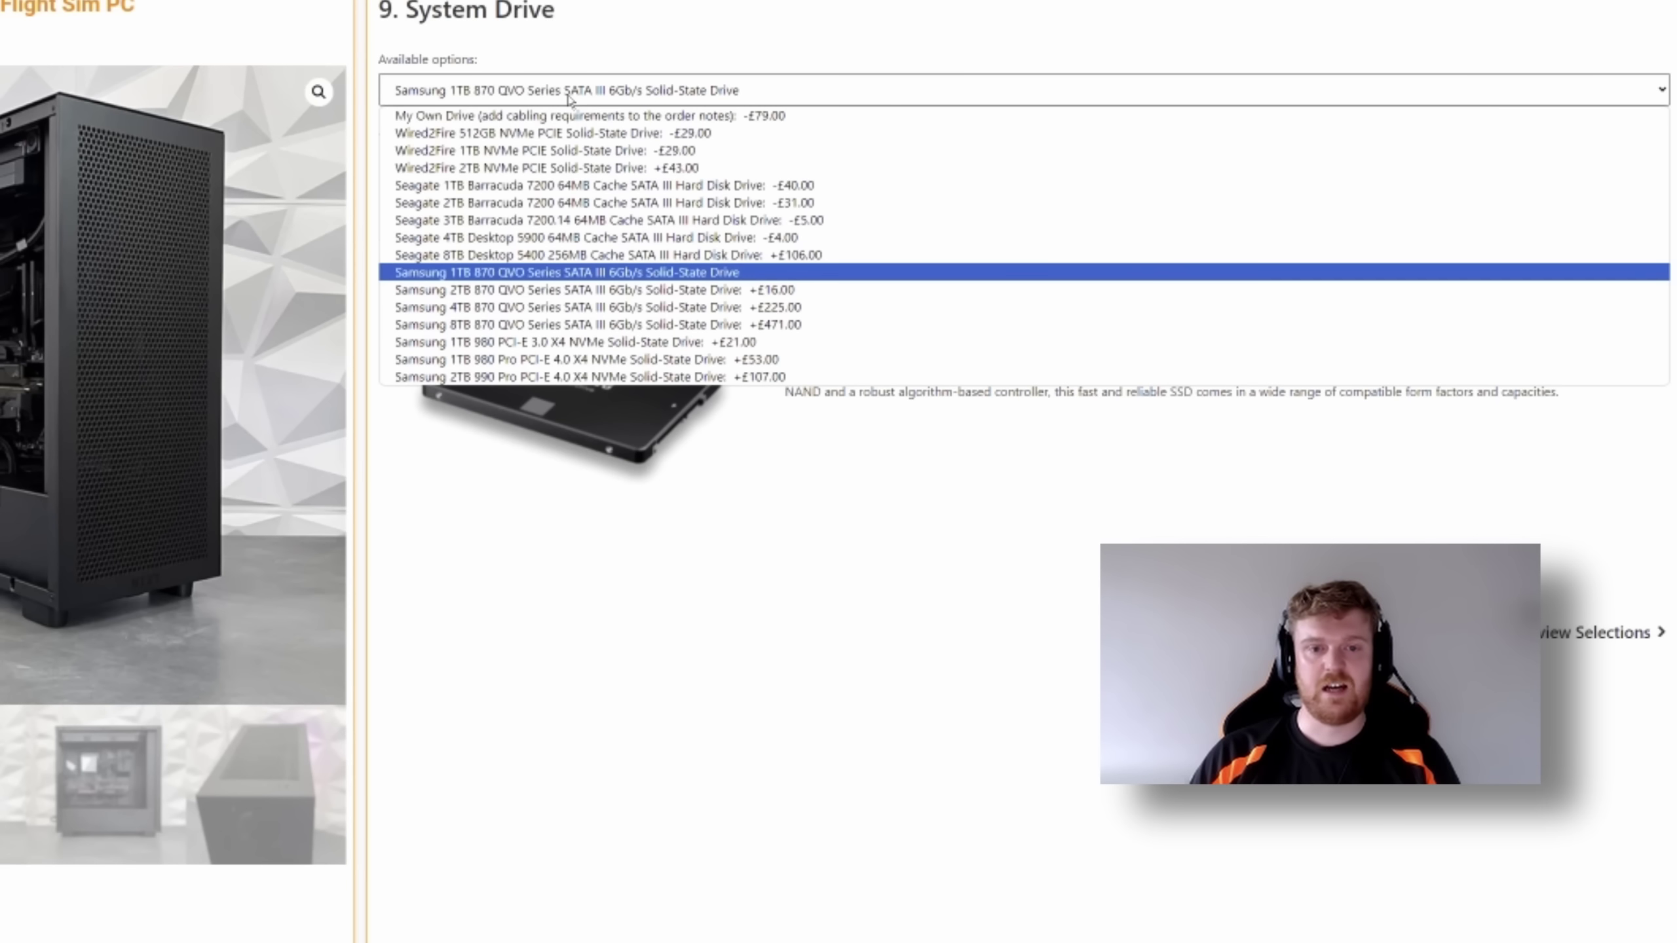
Restore the Wired2Fire 1TB NVMe PCIE SSD as the system drive, keeping the £2,106.99 total.
left_click(555, 151)
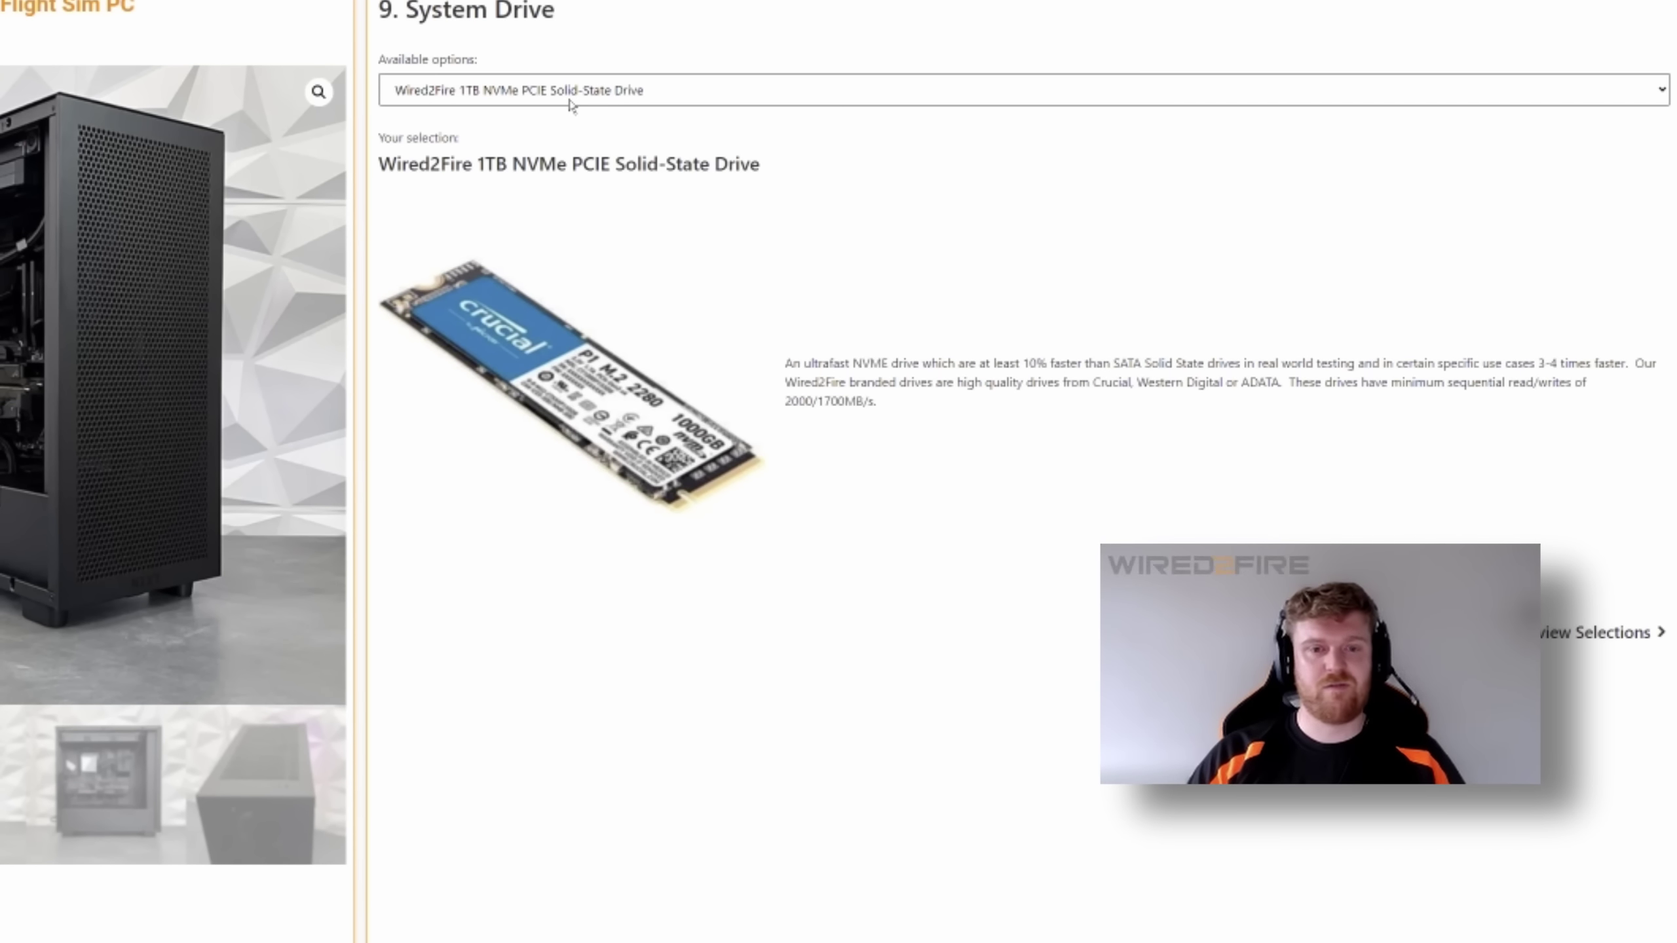
left_click(542, 91)
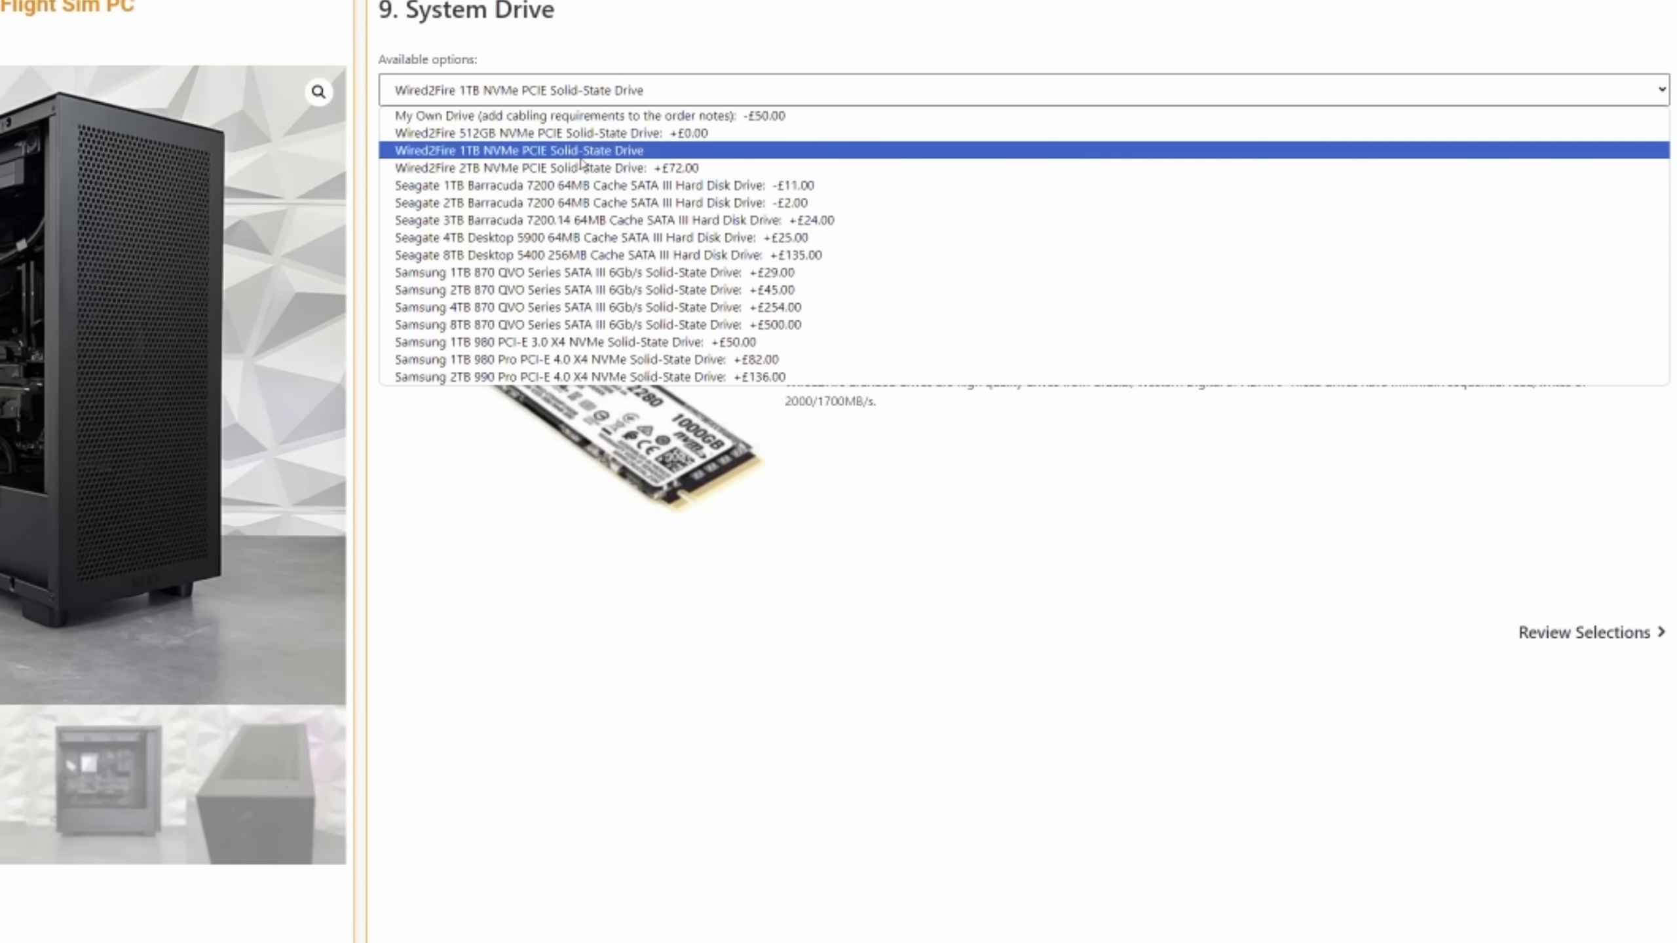
left_click(554, 150)
scroll(792, 386, "down", 9)
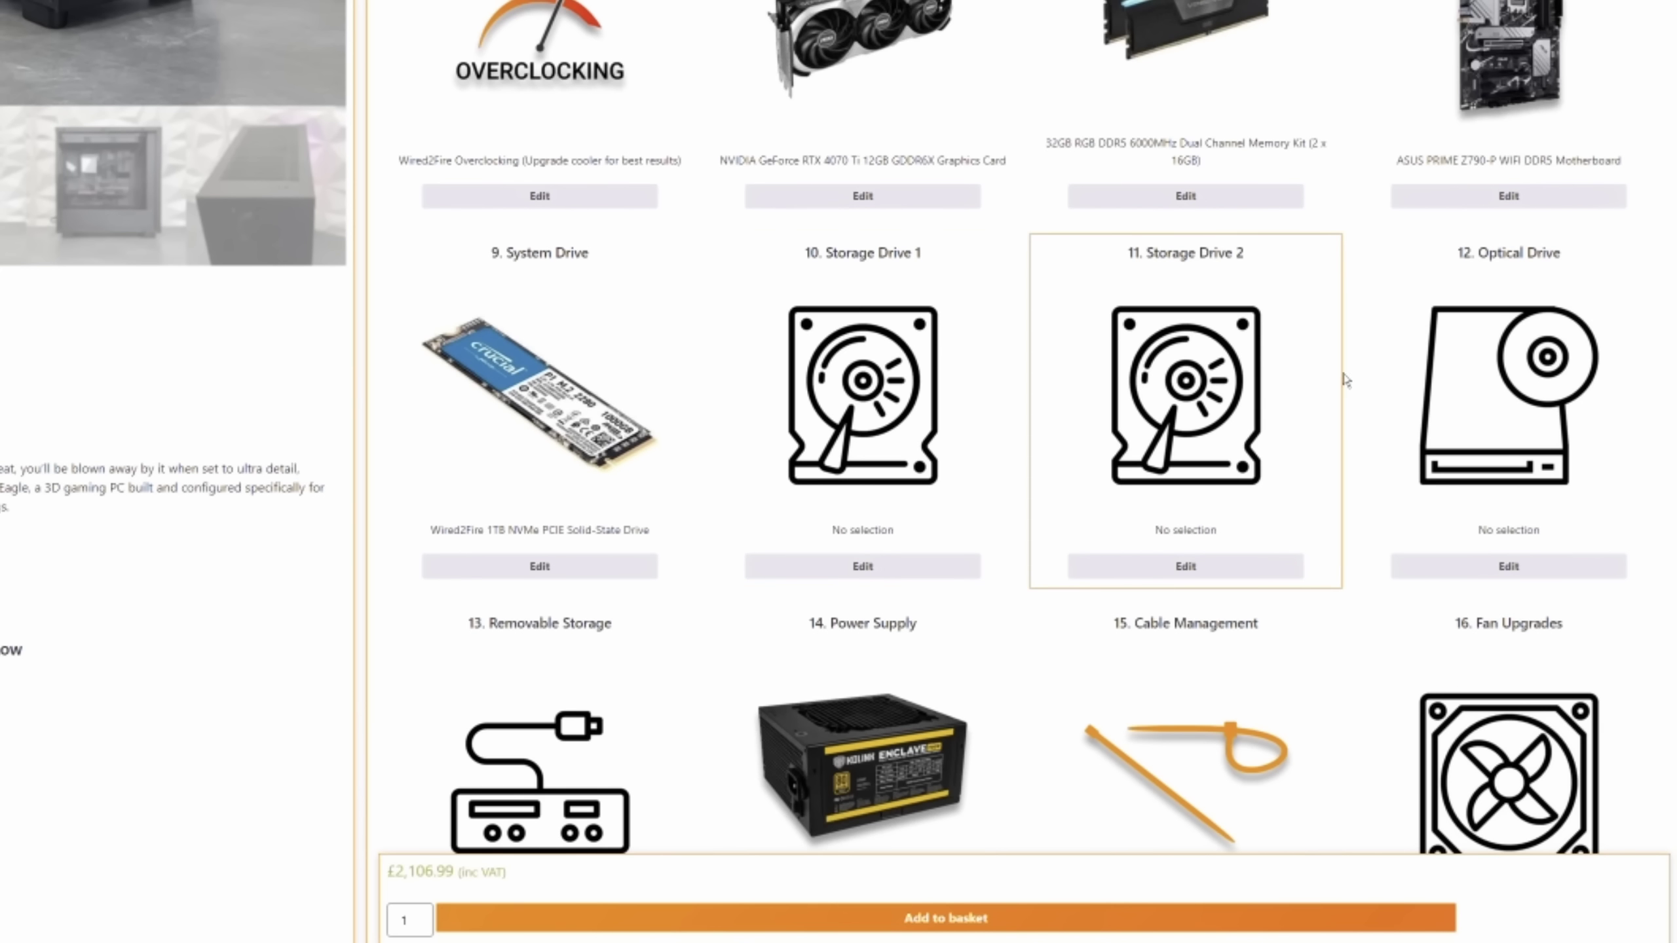
Edit the Power Supply step, currently set to the Wired2Fire 750W Fully Modular 80+ Gold unit.
scroll(868, 454, "down", 5)
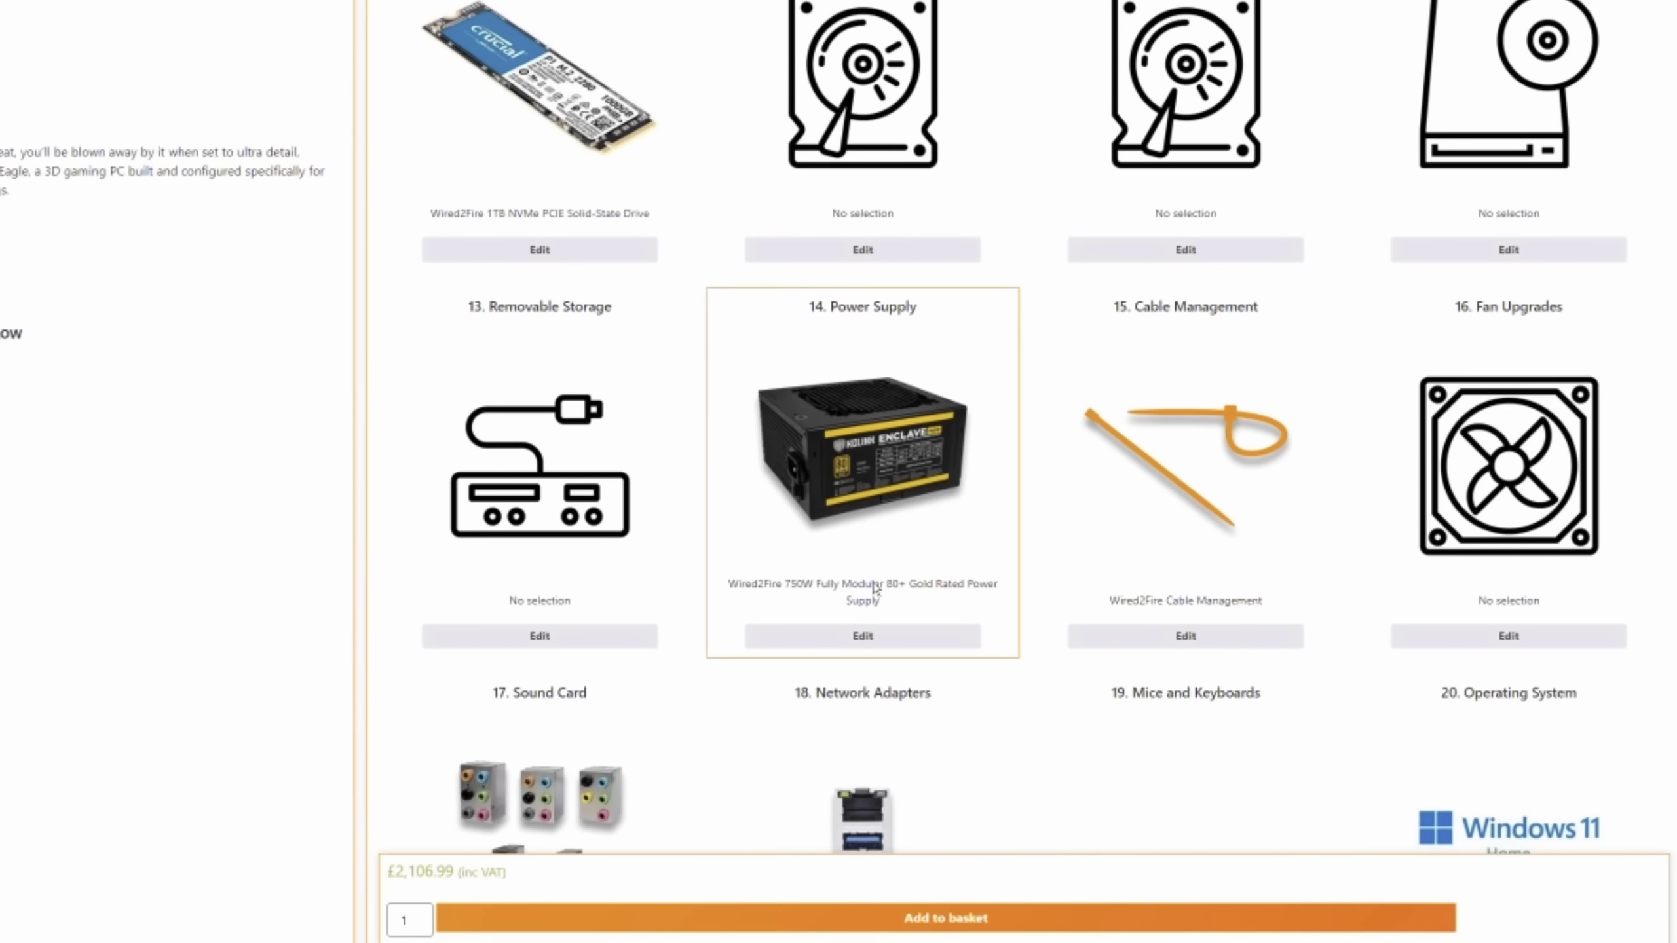
left_click(870, 637)
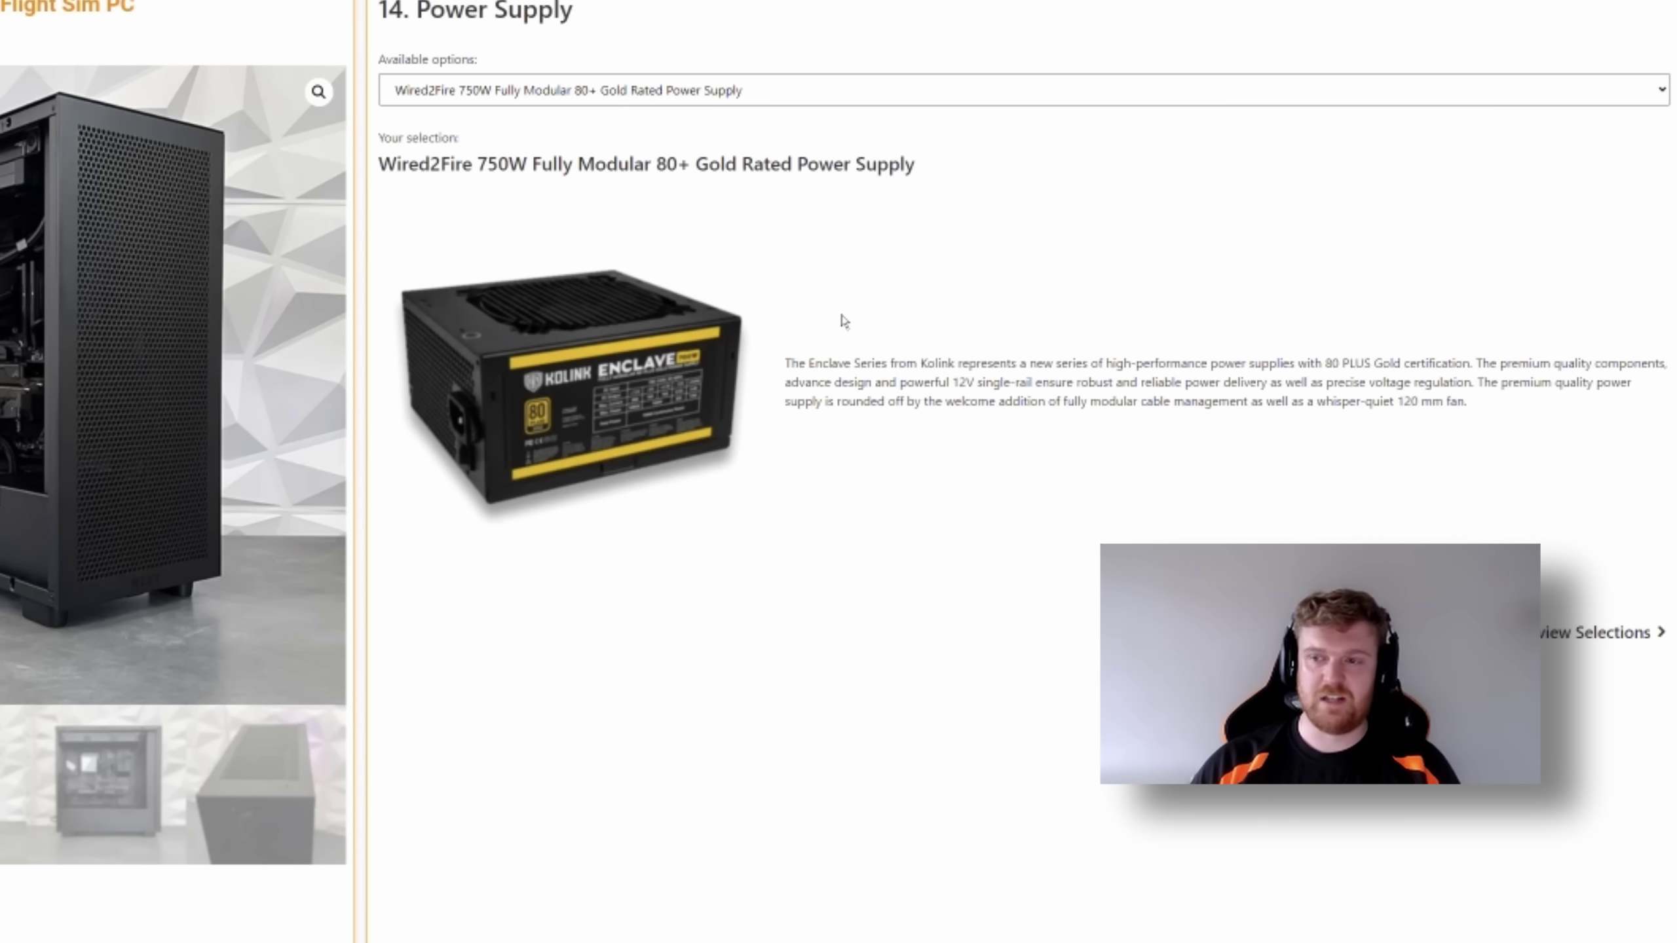
List the power supply alternatives, such as the Corsair RM850x 850W at +£109.00.
left_click(696, 92)
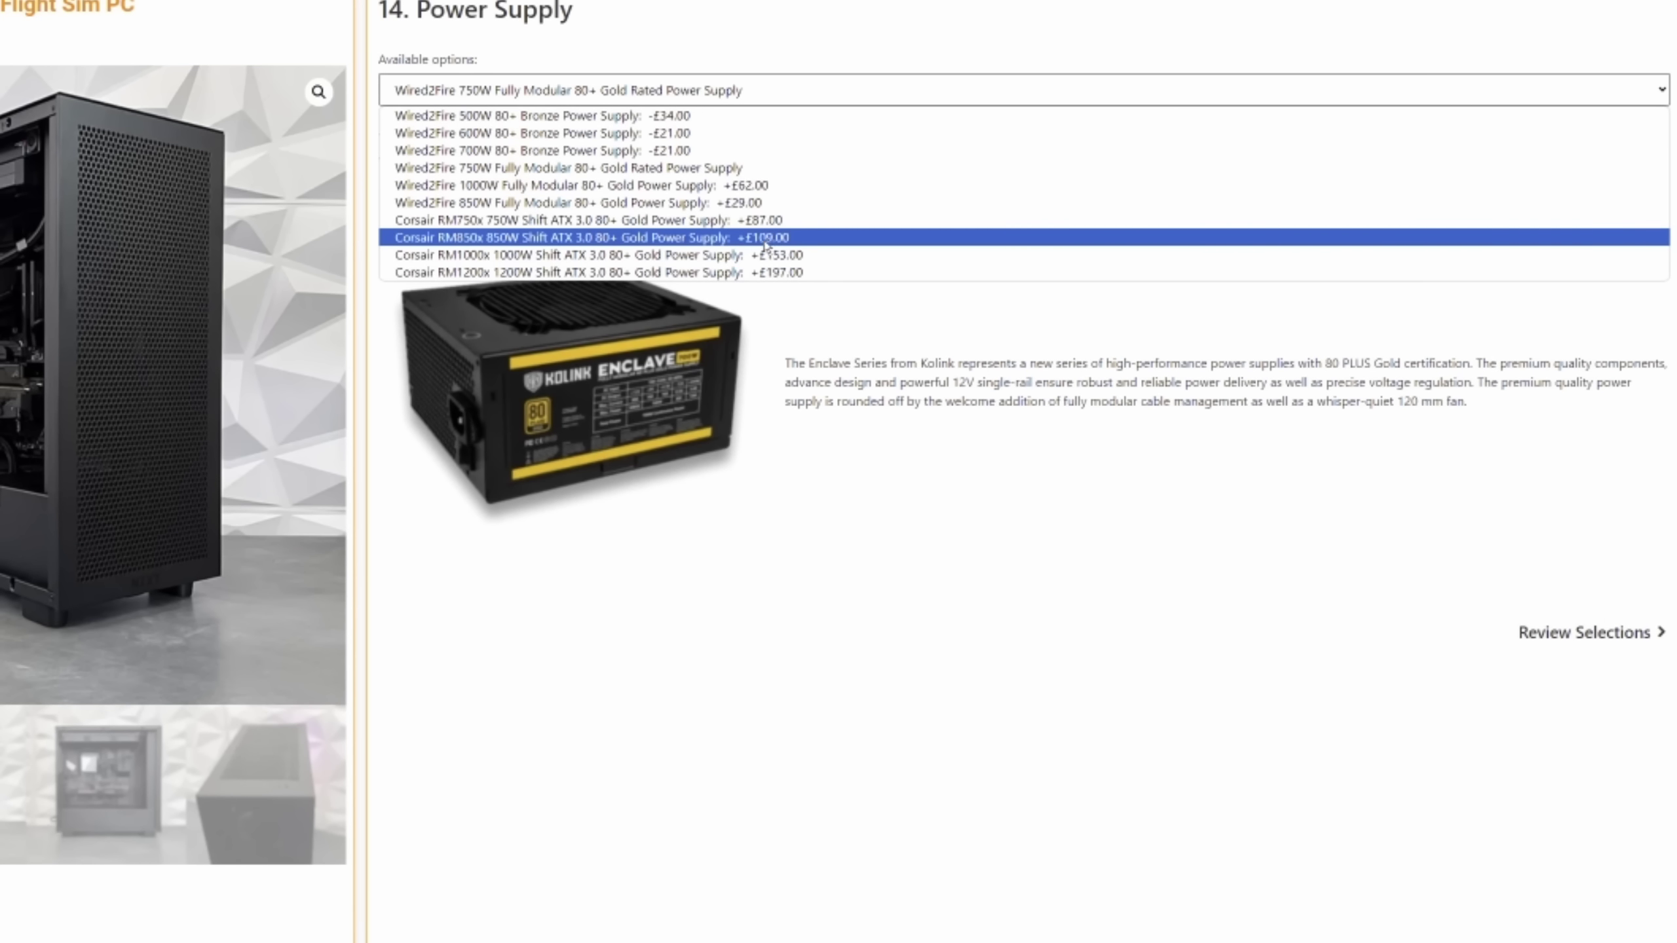
Choose the Corsair RM850x 850W Shift ATX 3.0 80+ Gold PSU, raising the total to £2,215.99.
left_click(797, 239)
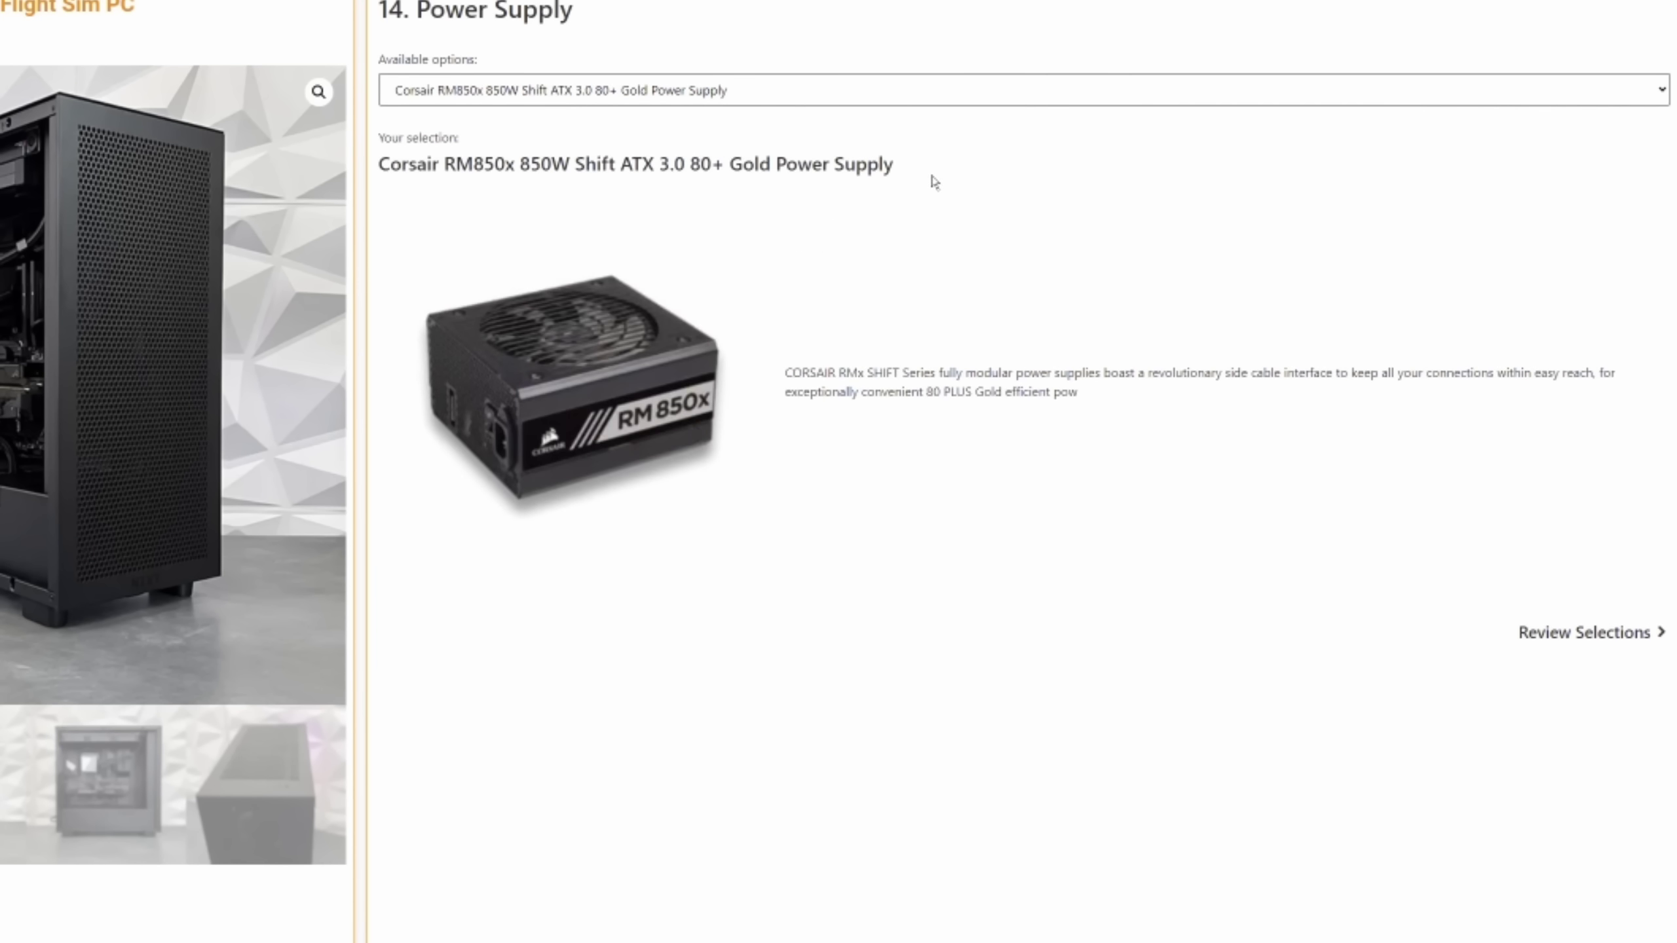
left_click(1592, 633)
Add the Sim-X Strike Eagle Flight Sim PC to the basket at £2,215.99.
scroll(1056, 536, "down", 3)
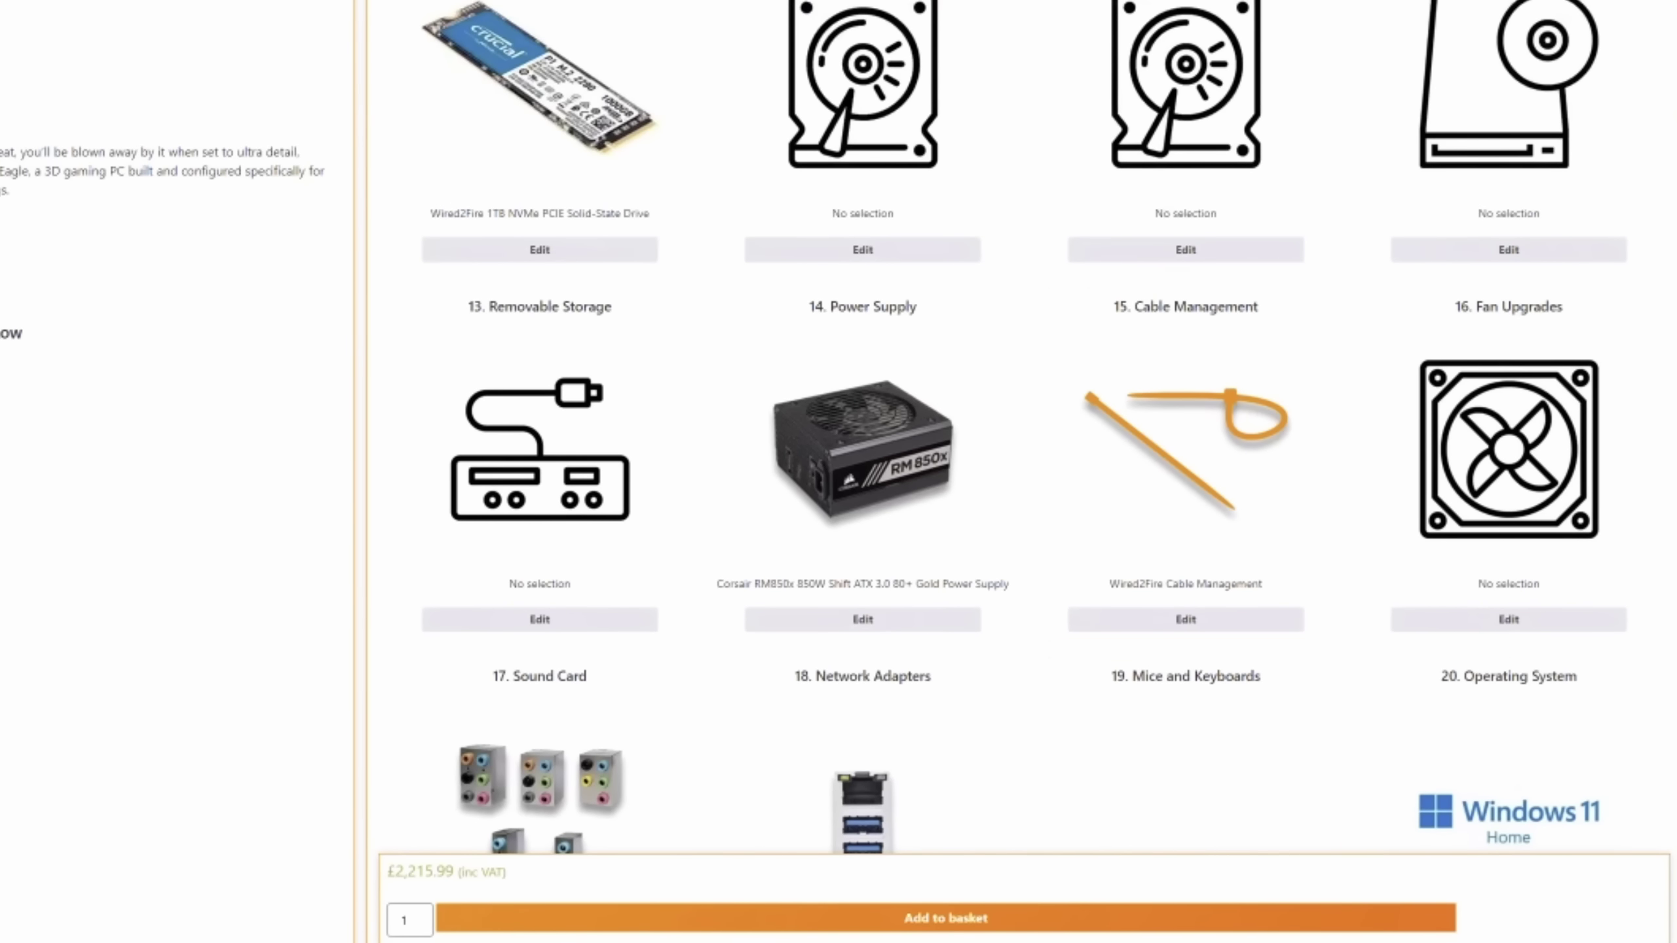
scroll(1673, 663, "down", 1)
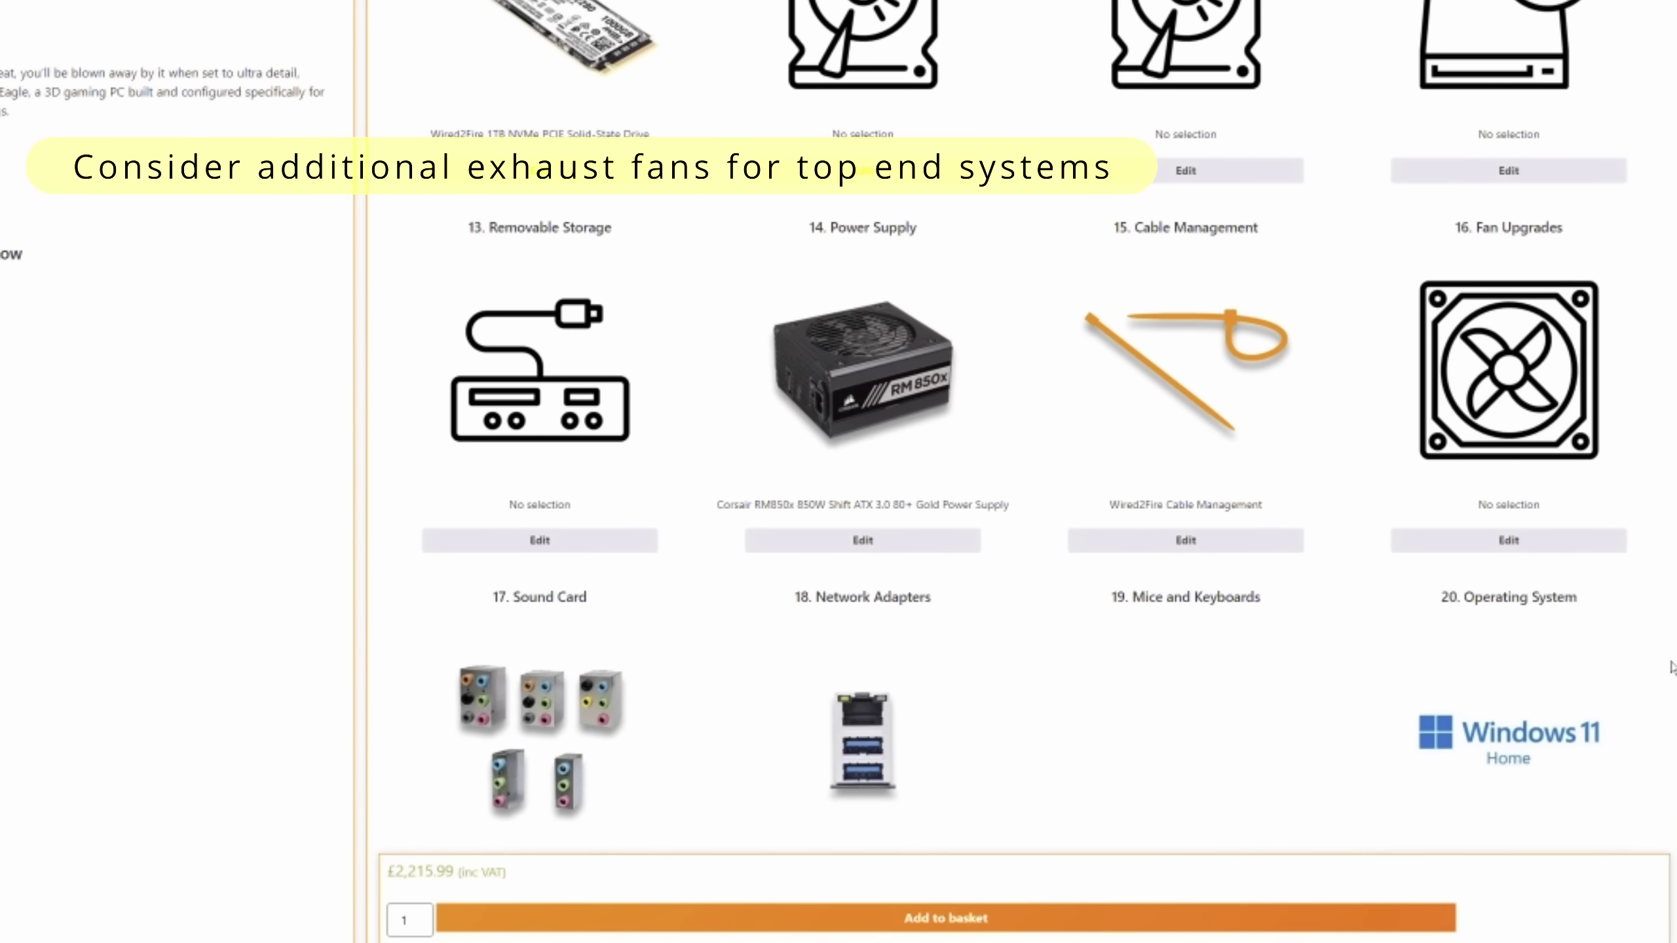
left_click(945, 918)
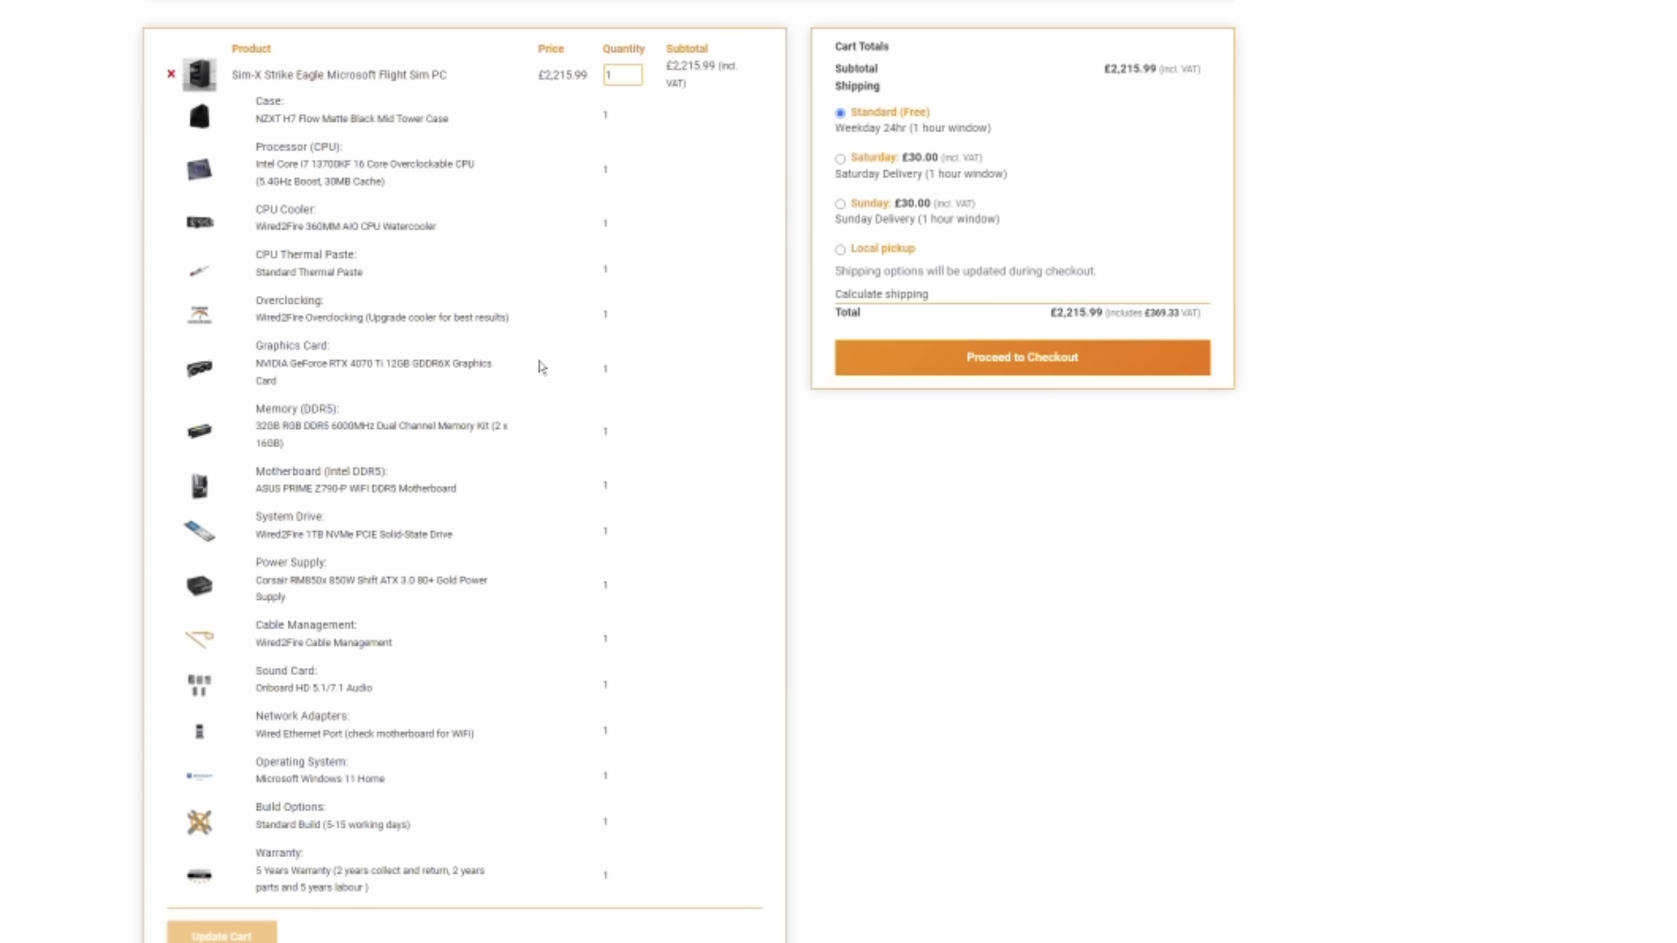
Enter coupon code 'SimHanger' in the basket's coupon box and submit it with Apply coupon.
scroll(541, 367, "down", 3)
left_click(356, 866)
type("SimHanger")
left_click(666, 864)
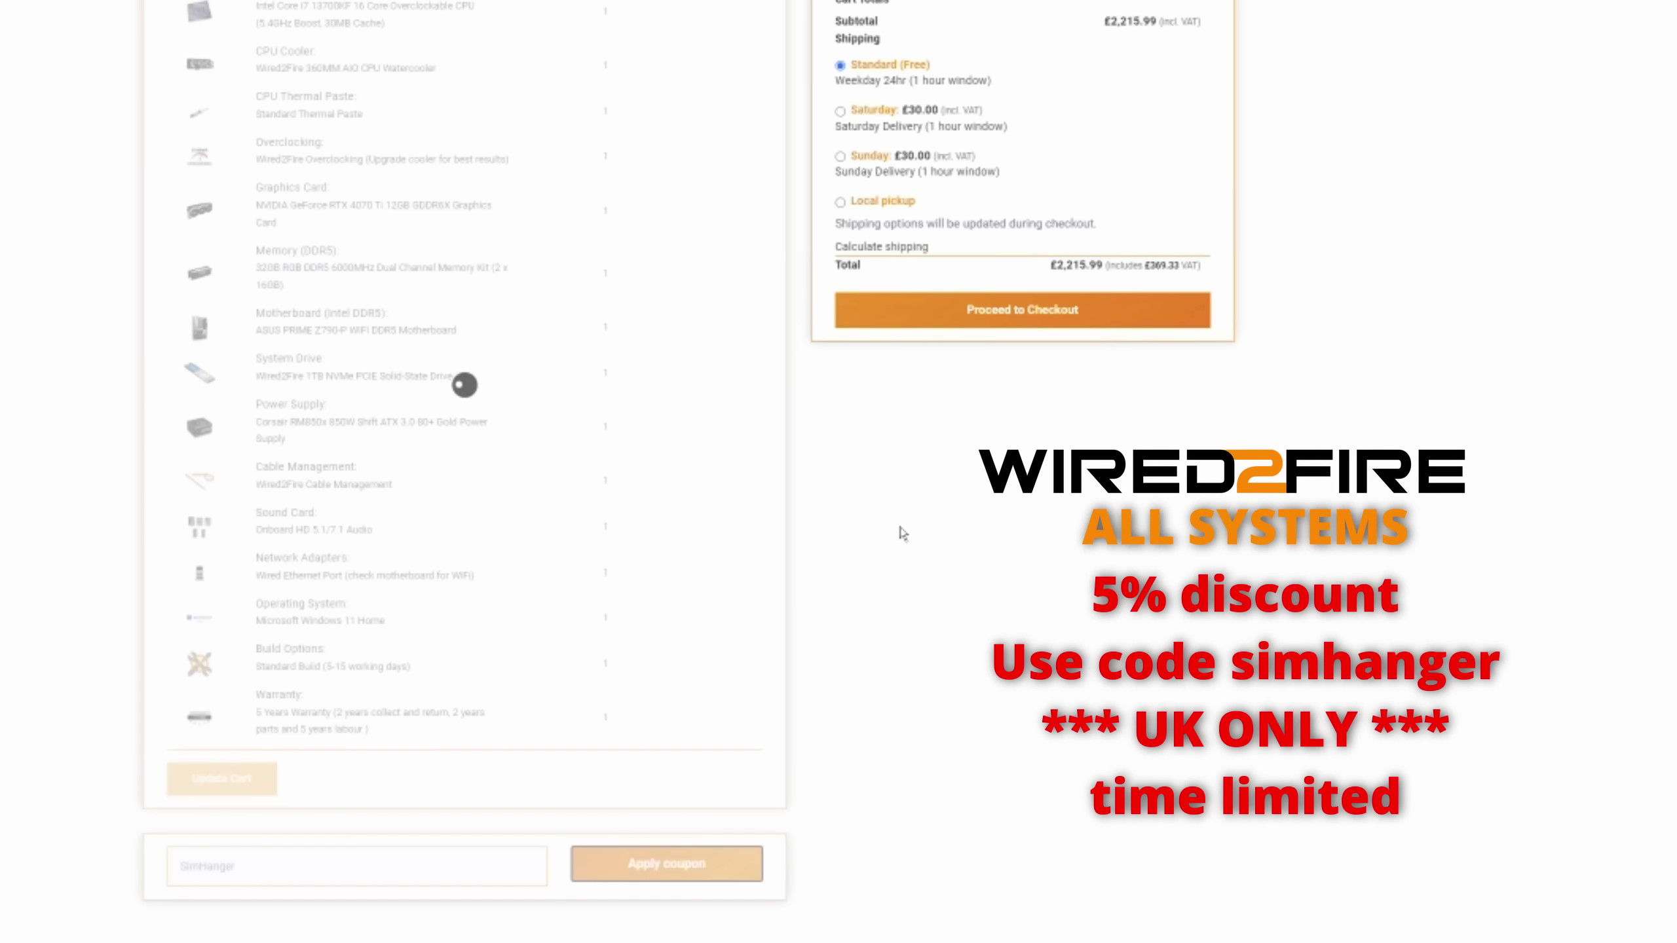